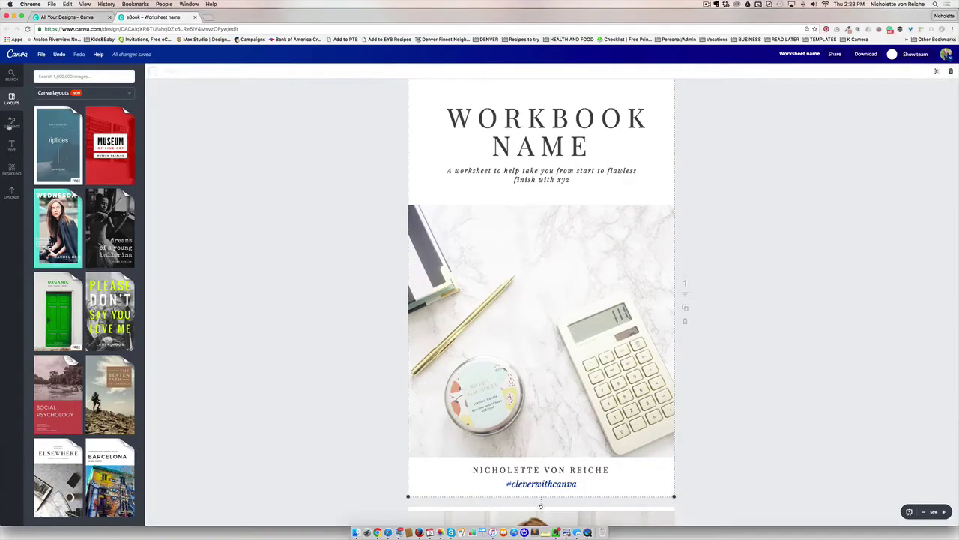
Insert a plain square shape on the cover page
{"action": "left_click", "coordinate": [11, 122]}
{"action": "left_click", "coordinate": [48, 149]}
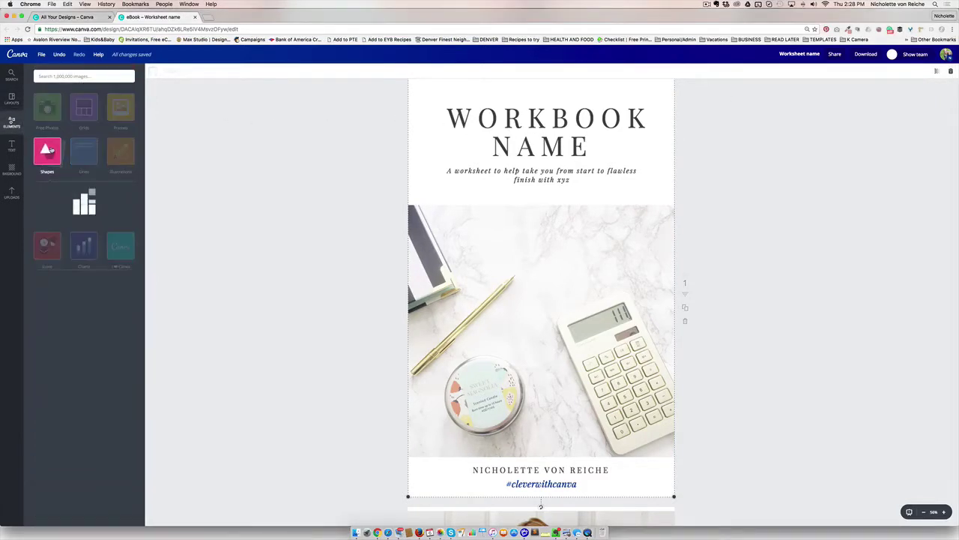
{"action": "left_click", "coordinate": [52, 210]}
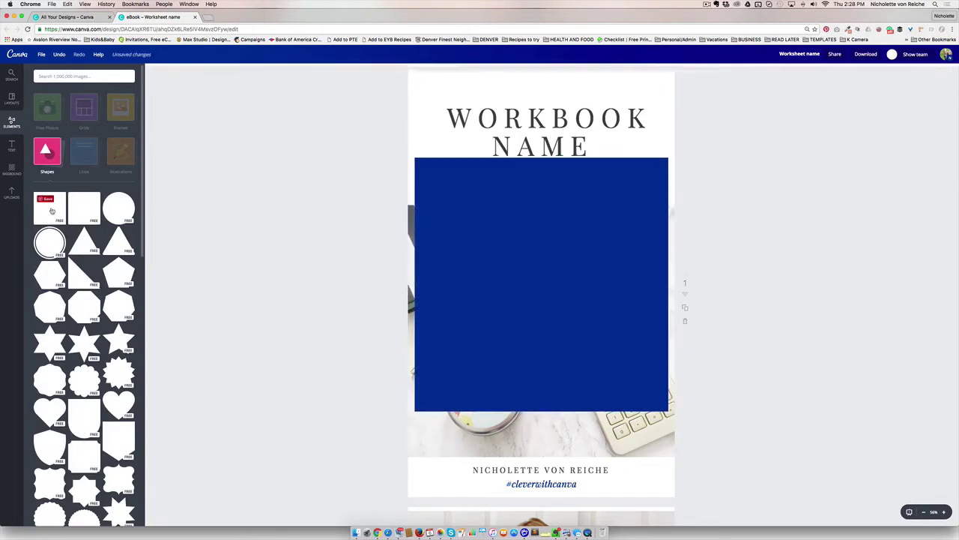
Flatten the blue square into a thin bar, stretch it across the full page width and place it along the photo's upper edge
{"action": "left_click_drag", "start_coordinate": [541, 159], "coordinate": [542, 203]}
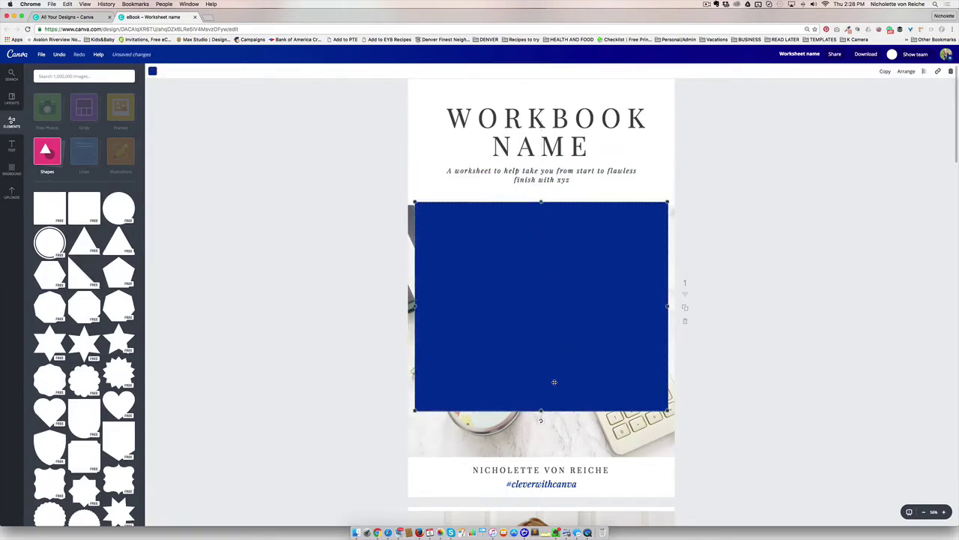
{"action": "left_click_drag", "start_coordinate": [542, 411], "coordinate": [523, 211]}
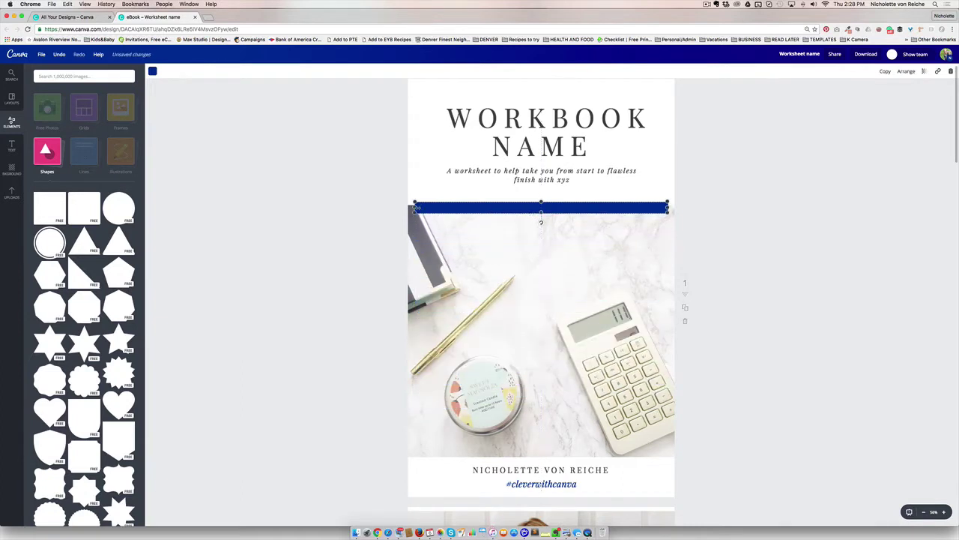
{"action": "left_click_drag", "start_coordinate": [414, 209], "coordinate": [571, 208]}
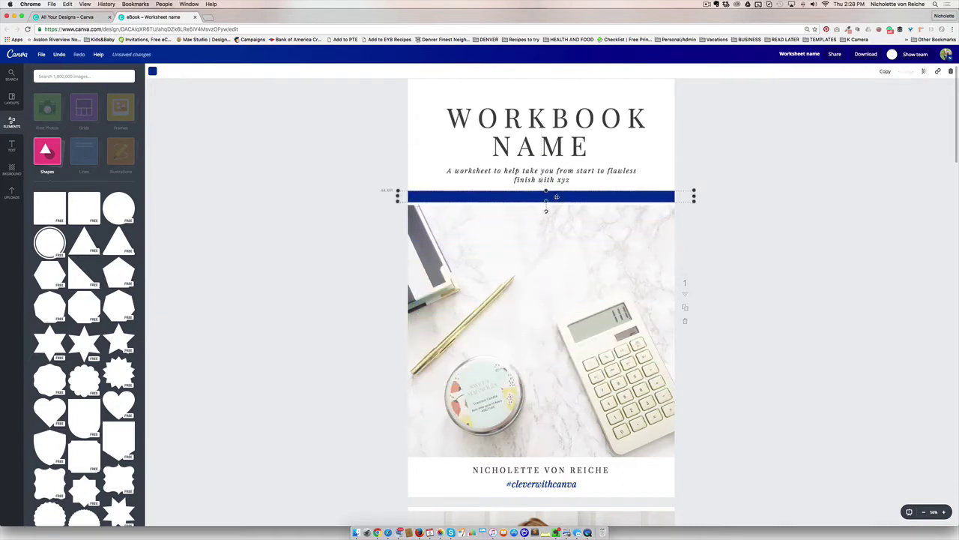
{"action": "left_click_drag", "start_coordinate": [557, 197], "coordinate": [543, 205]}
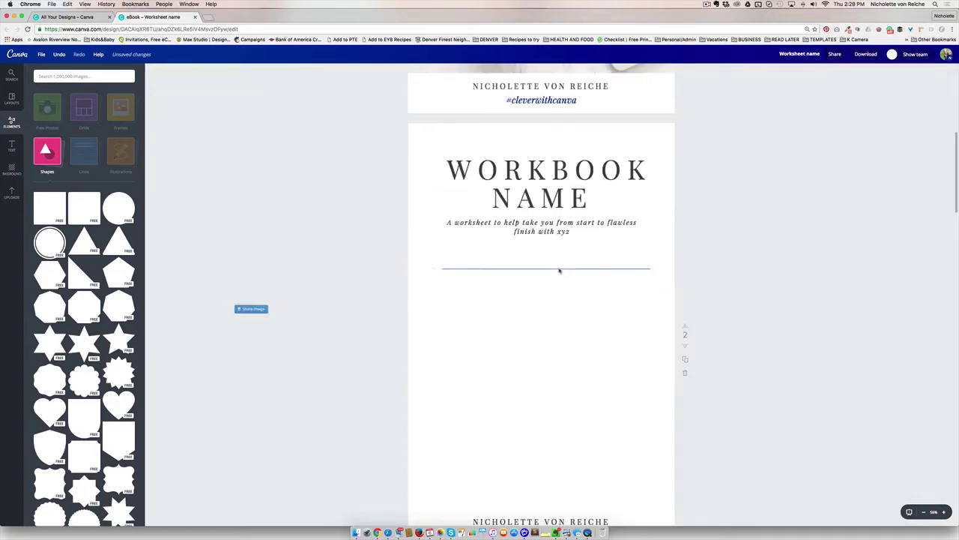
Shift the thin line below page 2's subtitle slightly to the left and keep it very thin
{"action": "left_click", "coordinate": [556, 269]}
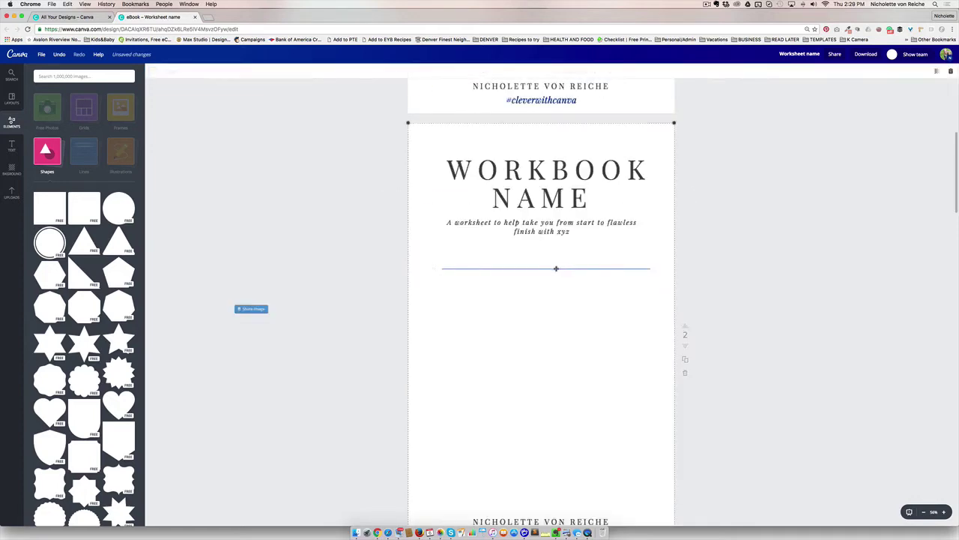
{"action": "left_click_drag", "start_coordinate": [475, 267], "coordinate": [468, 270]}
{"action": "left_click", "coordinate": [467, 268]}
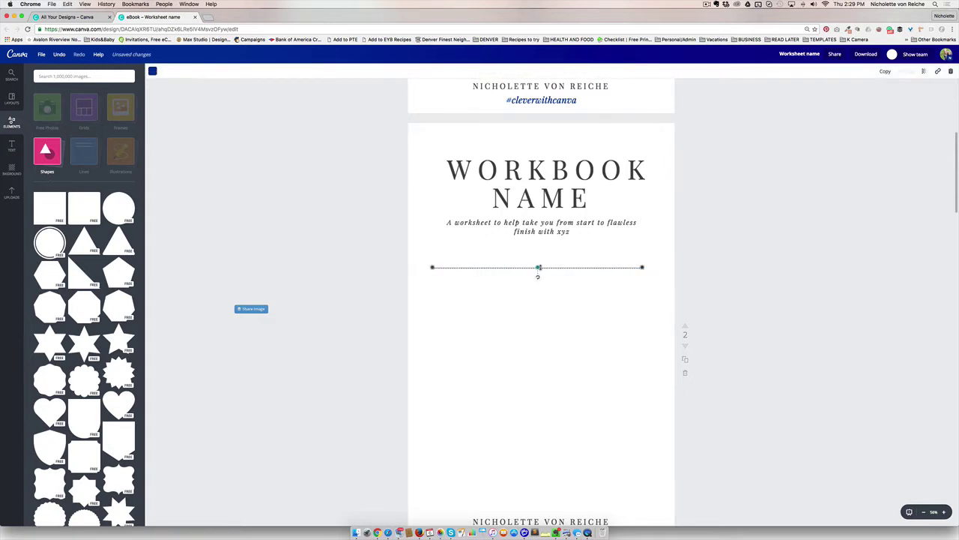
{"action": "mouse_move", "coordinate": [538, 268]}
{"action": "left_mouse_down"}
{"action": "mouse_move", "coordinate": [539, 246]}
{"action": "mouse_move", "coordinate": [539, 271]}
{"action": "left_mouse_up"}
{"action": "left_click", "coordinate": [439, 303]}
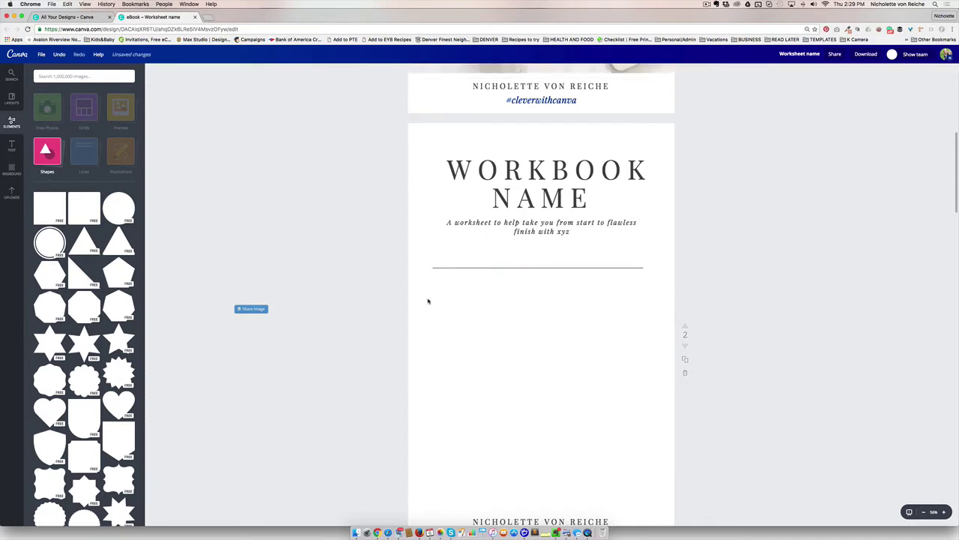
Search the element library for "square" and for "border"
{"action": "left_click", "coordinate": [82, 76]}
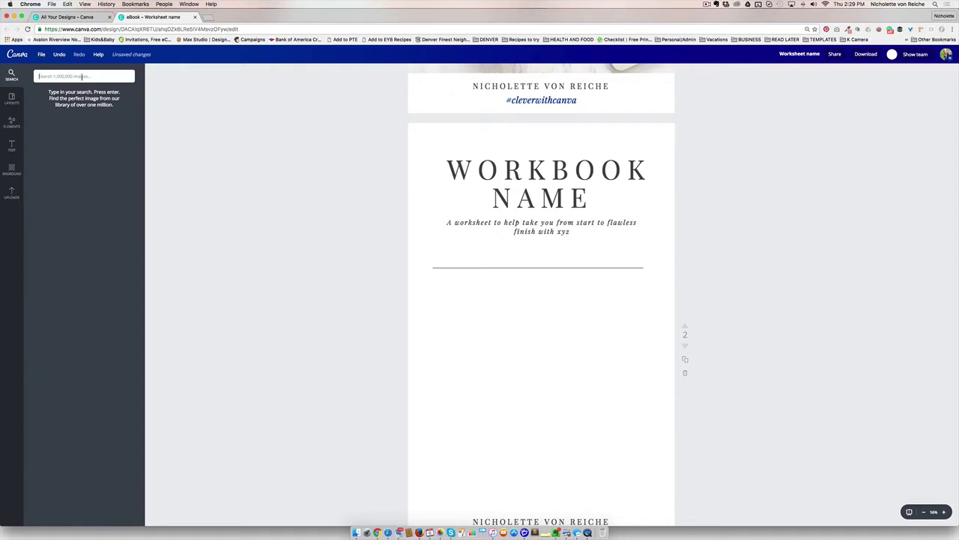
{"action": "type", "text": "square"}
{"action": "key", "text": "Return"}
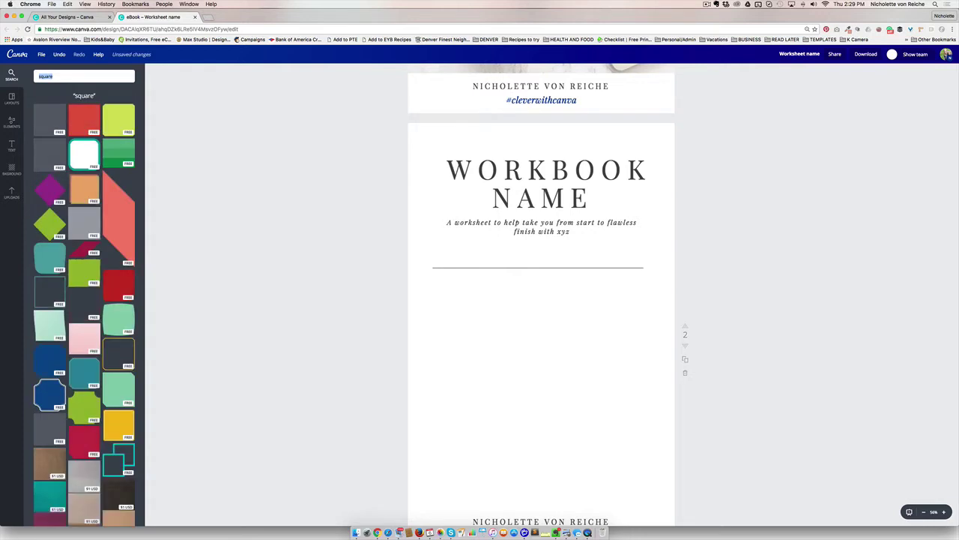
{"action": "type", "text": "bro"}
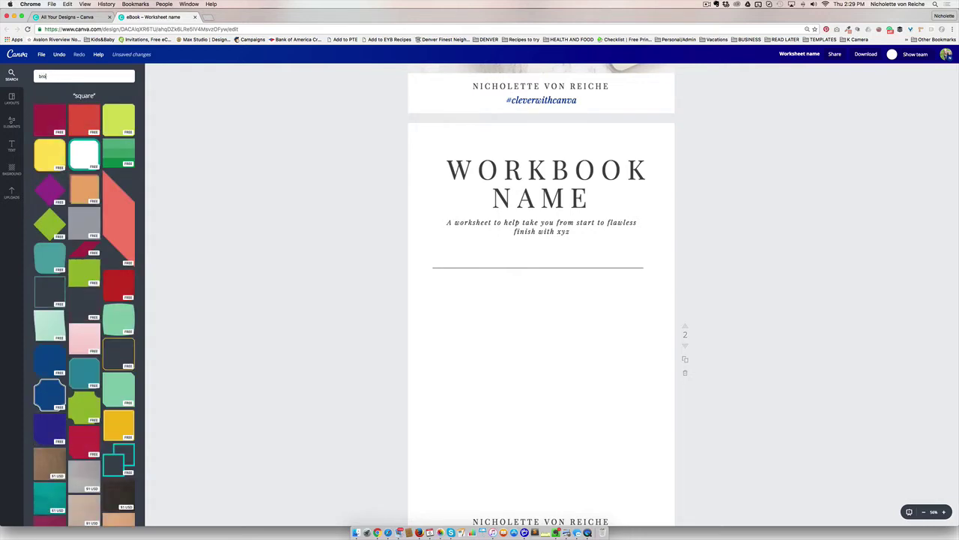
{"action": "type", "text": "der"}
{"action": "key", "text": "Return"}
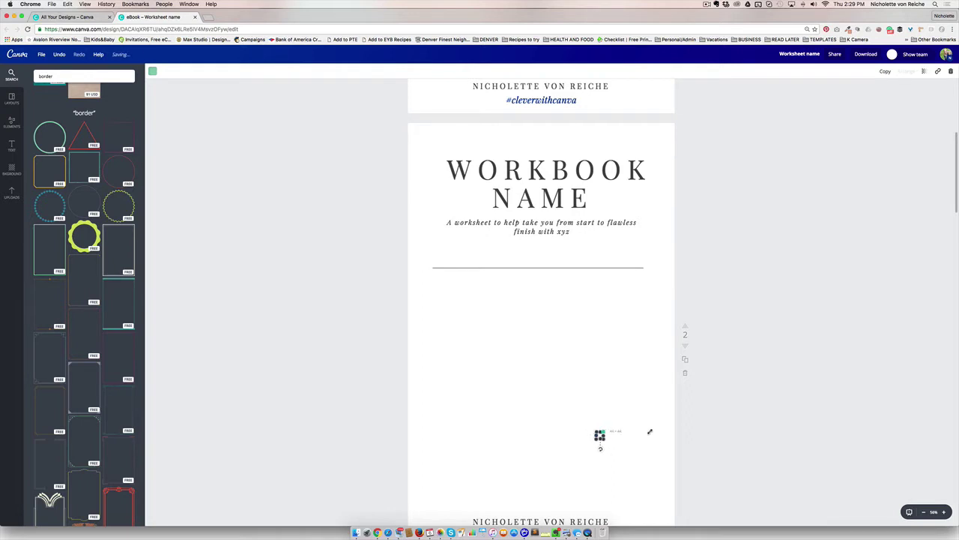
Place the tiny square outline just before the left end of page 2's line as a checkbox
{"action": "key", "text": "Delete"}
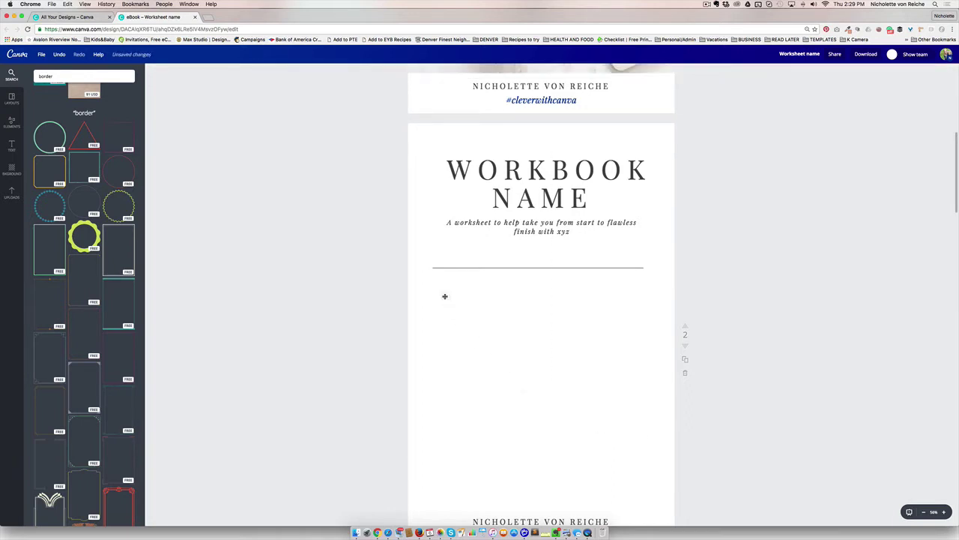
{"action": "left_click_drag", "start_coordinate": [442, 294], "coordinate": [424, 266]}
{"action": "left_click", "coordinate": [414, 275]}
{"action": "left_click", "coordinate": [944, 511]}
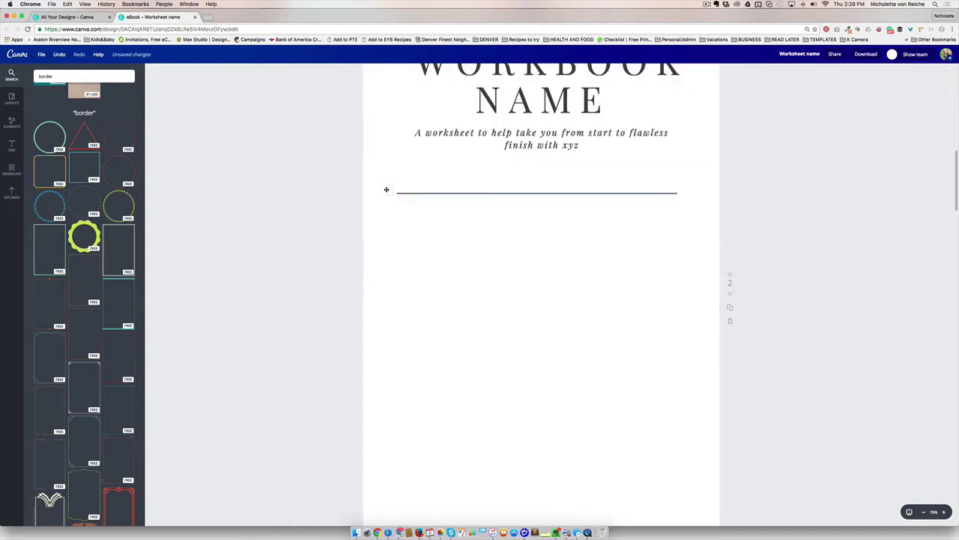
Add the red bordered square from the square results, shrink it to checkbox size and place it just below the existing checkbox
{"action": "scroll", "coordinate": [88, 285], "scroll_direction": "up", "scroll_amount": 5}
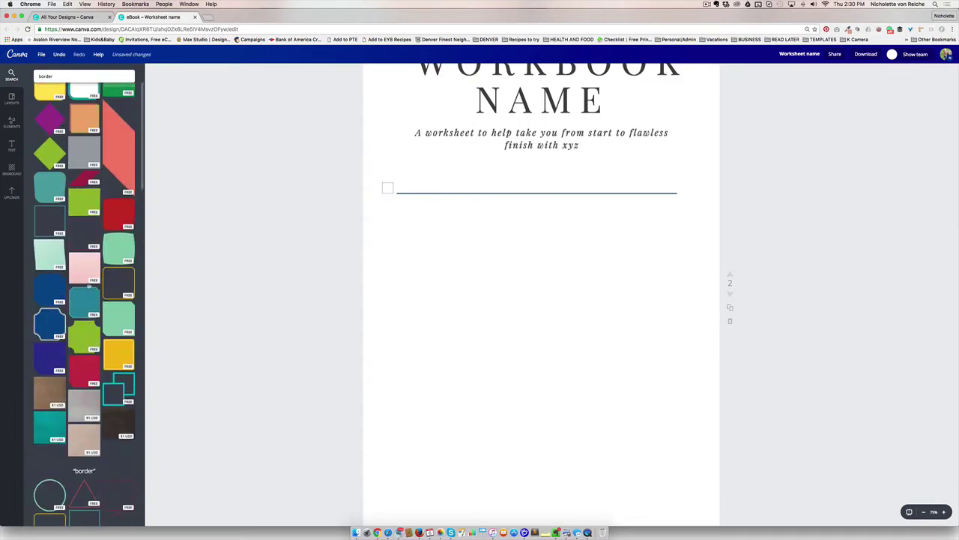
{"action": "scroll", "coordinate": [89, 285], "scroll_direction": "up", "scroll_amount": 3}
{"action": "left_click", "coordinate": [81, 113]}
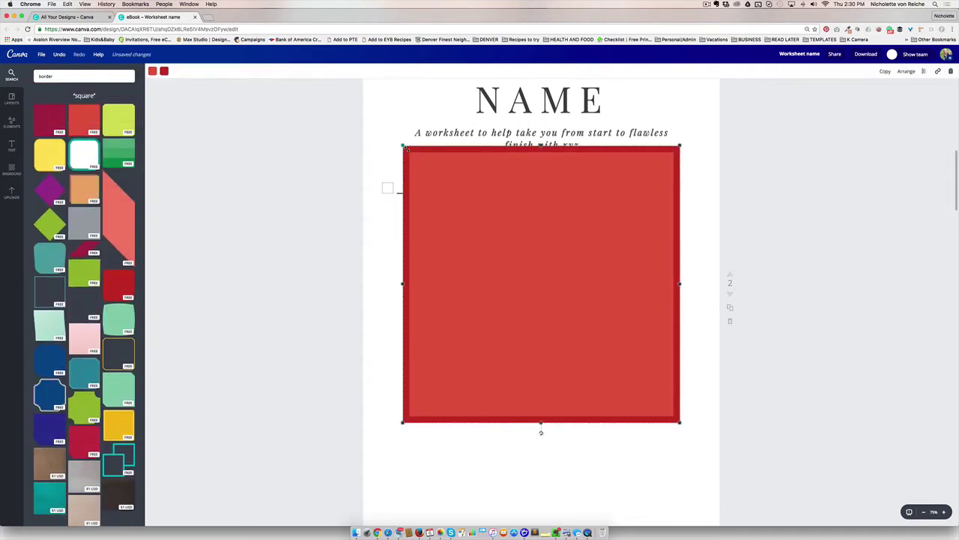
{"action": "left_click_drag", "start_coordinate": [402, 144], "coordinate": [387, 215]}
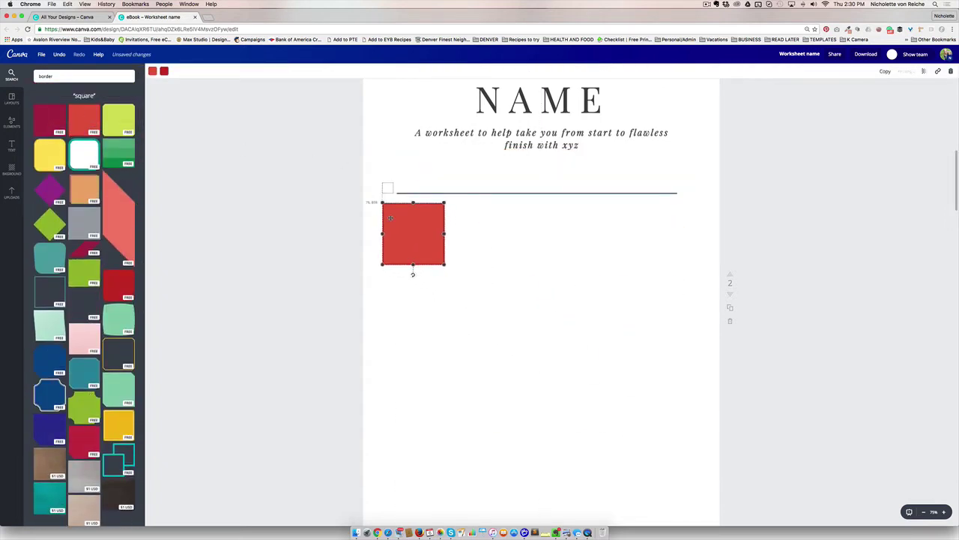
{"action": "left_click_drag", "start_coordinate": [445, 265], "coordinate": [376, 229]}
{"action": "left_click", "coordinate": [358, 253]}
{"action": "left_click", "coordinate": [386, 207]}
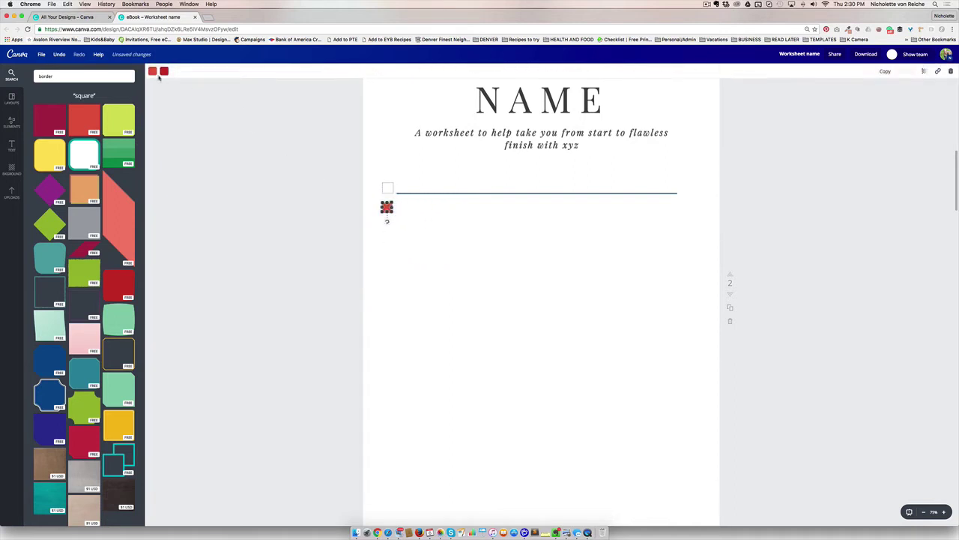
Change the small red square's fill colour to white
{"action": "left_click", "coordinate": [153, 71]}
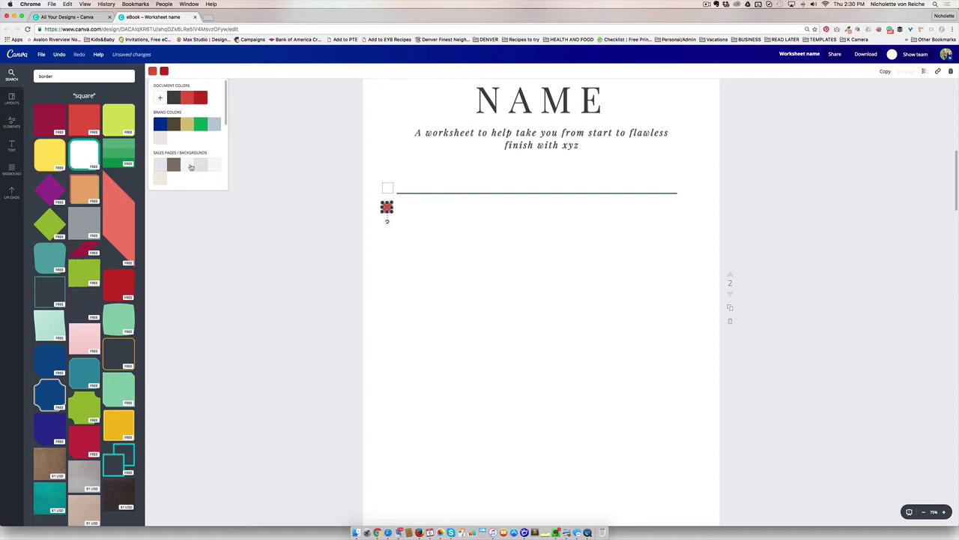
{"action": "left_click", "coordinate": [191, 166]}
{"action": "scroll", "coordinate": [202, 166], "scroll_direction": "down", "scroll_amount": 5}
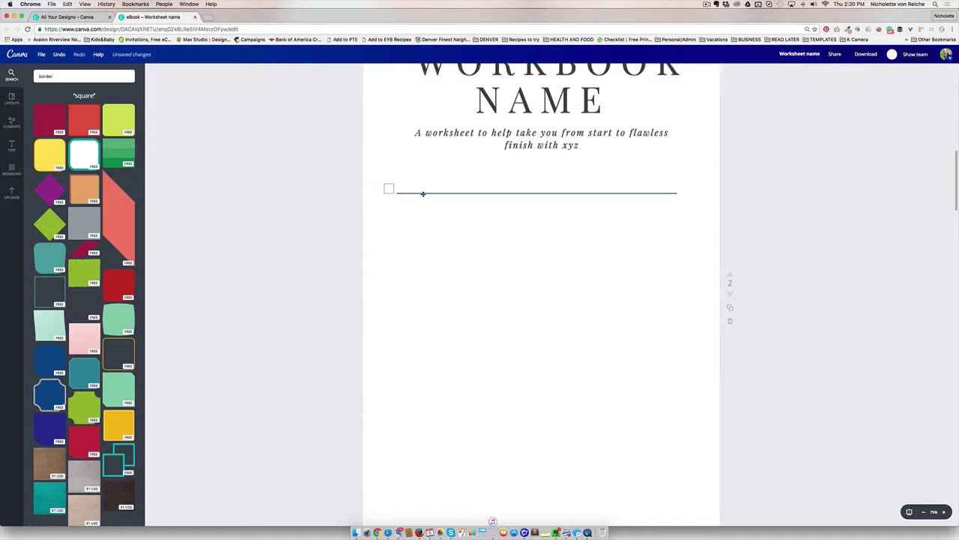
Resize the line beside the checkbox so it ends well short of the page's right edge, and keep it thin
{"action": "left_click", "coordinate": [422, 192]}
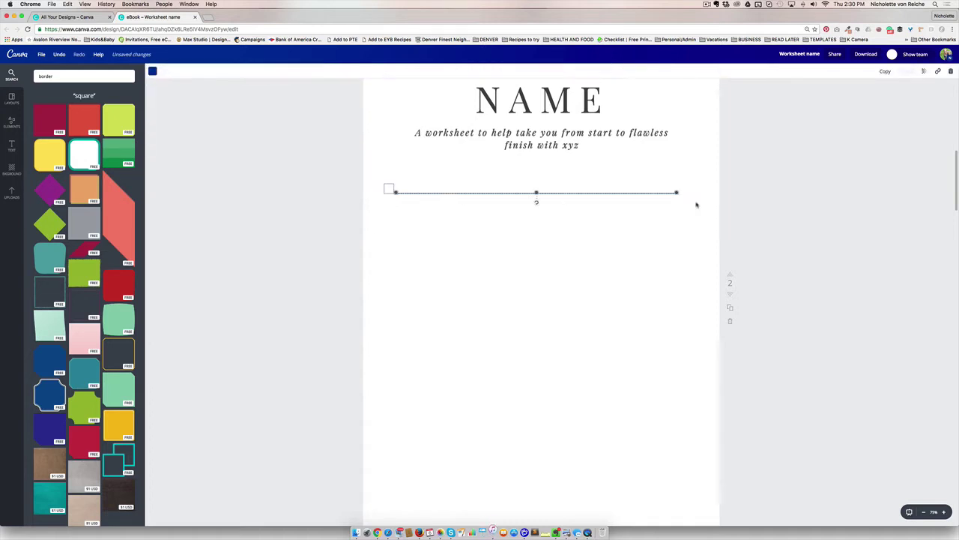
{"action": "left_click_drag", "start_coordinate": [677, 193], "coordinate": [751, 193]}
{"action": "left_click_drag", "start_coordinate": [574, 193], "coordinate": [574, 178]}
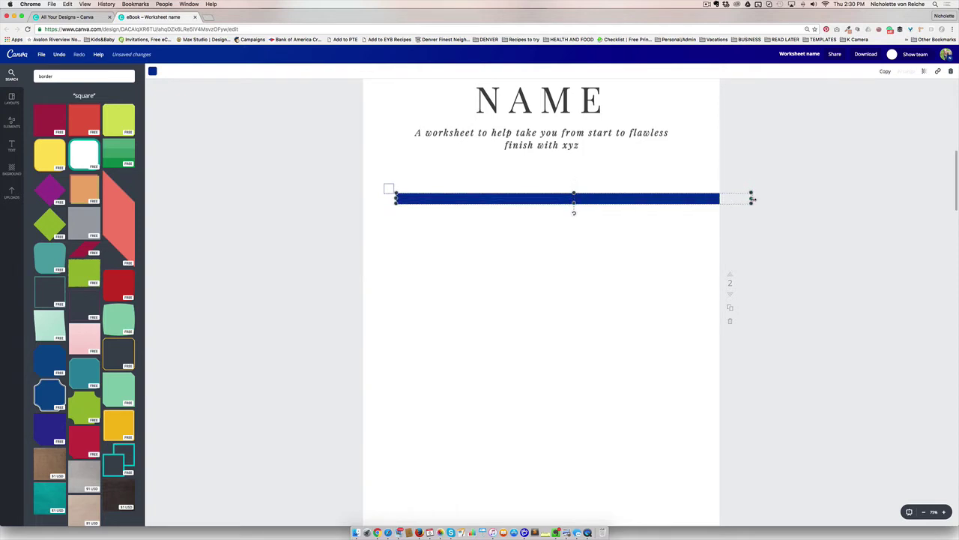
{"action": "left_click_drag", "start_coordinate": [753, 198], "coordinate": [619, 198]}
{"action": "left_click", "coordinate": [503, 238]}
{"action": "left_click_drag", "start_coordinate": [464, 195], "coordinate": [505, 197]}
{"action": "left_click", "coordinate": [511, 190]}
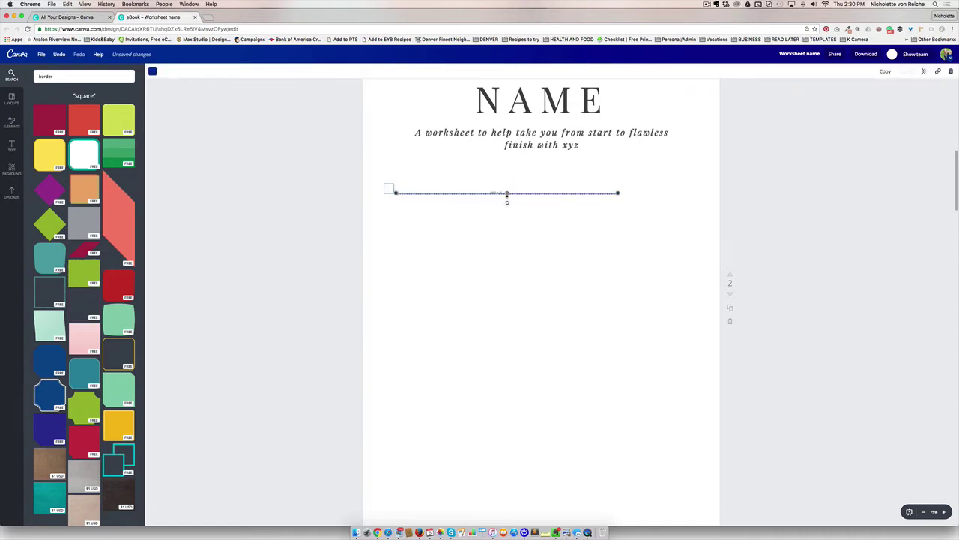
Select the checkbox together with its line, duplicate the pair and align the copy directly below as a second row
{"action": "left_click", "coordinate": [311, 210]}
{"action": "left_click_drag", "start_coordinate": [363, 187], "coordinate": [779, 206]}
{"action": "left_click", "coordinate": [530, 275]}
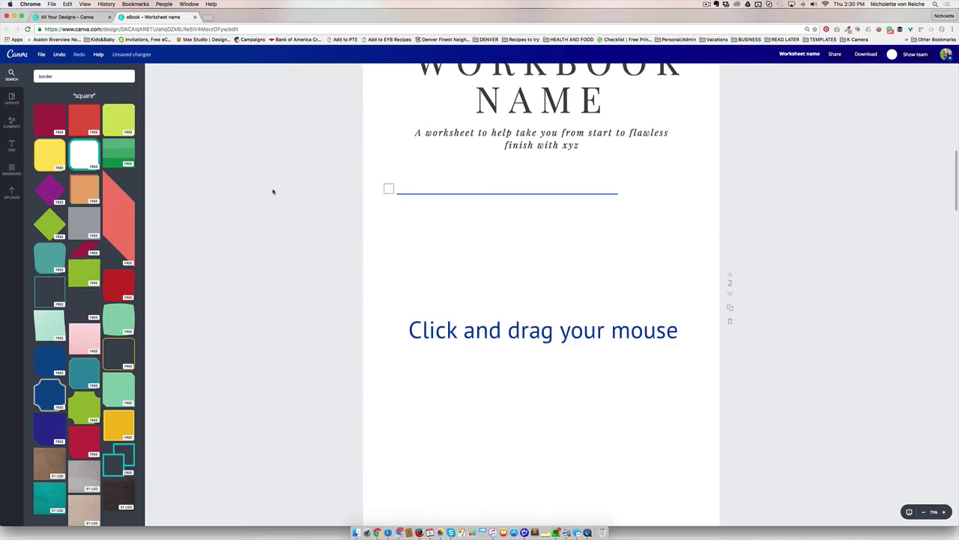
{"action": "left_click_drag", "start_coordinate": [272, 187], "coordinate": [712, 202]}
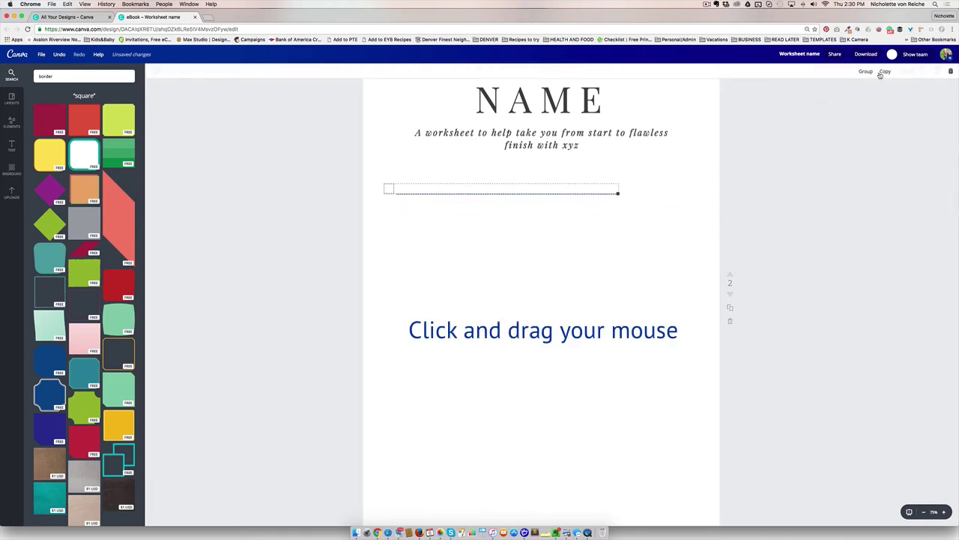
{"action": "left_click", "coordinate": [885, 72]}
{"action": "left_click_drag", "start_coordinate": [537, 182], "coordinate": [482, 219]}
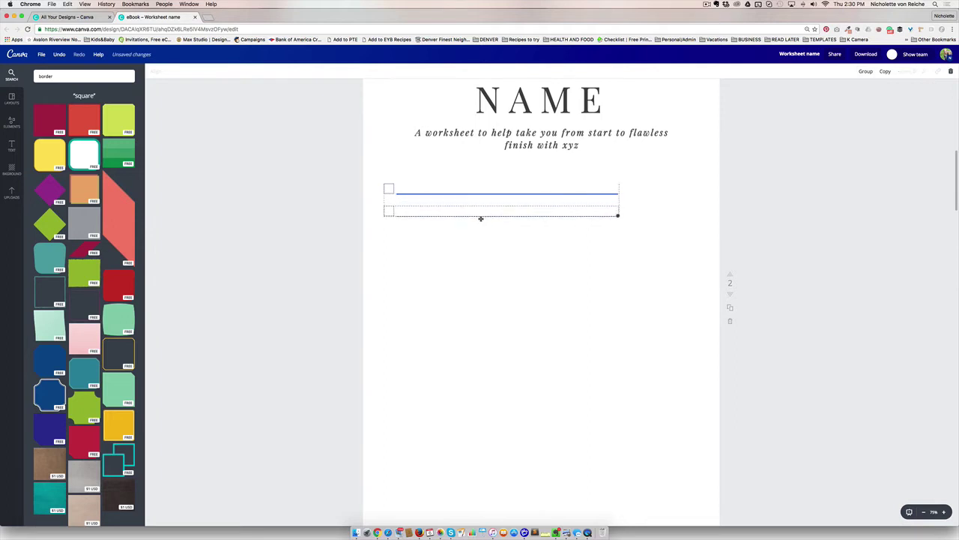
Select both checkbox rows, duplicate them and align the copies below to make four rows
{"action": "left_click", "coordinate": [349, 240]}
{"action": "left_click_drag", "start_coordinate": [541, 218], "coordinate": [597, 244]}
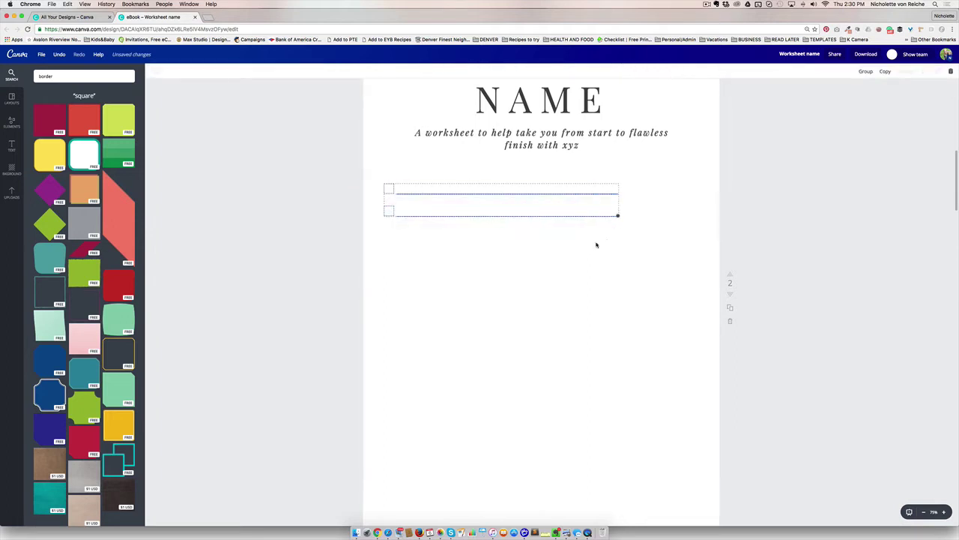
{"action": "left_click", "coordinate": [885, 70]}
{"action": "left_click_drag", "start_coordinate": [452, 211], "coordinate": [443, 243]}
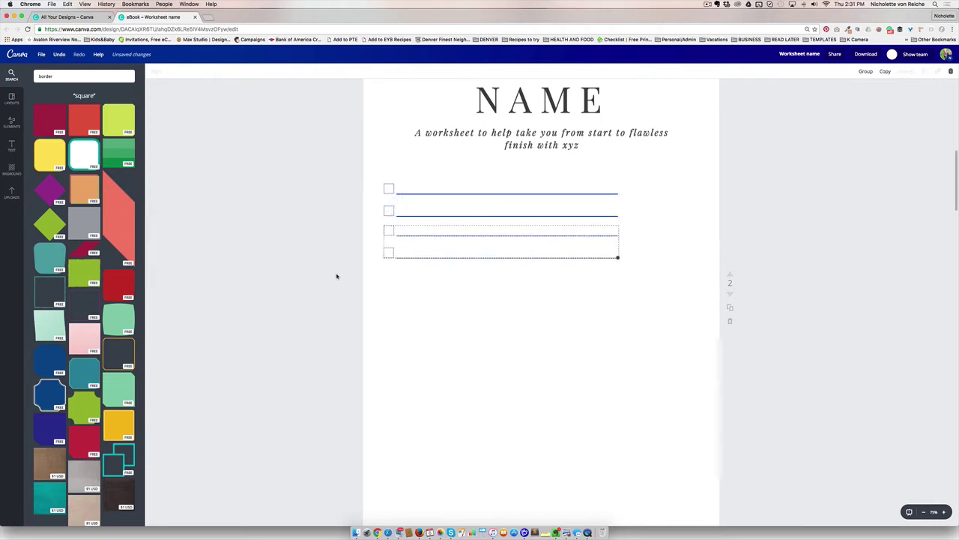
Duplicate the last row's line, place it below the checklist flush with the checkboxes and lengthen it to near the right page margin
{"action": "left_click", "coordinate": [421, 258]}
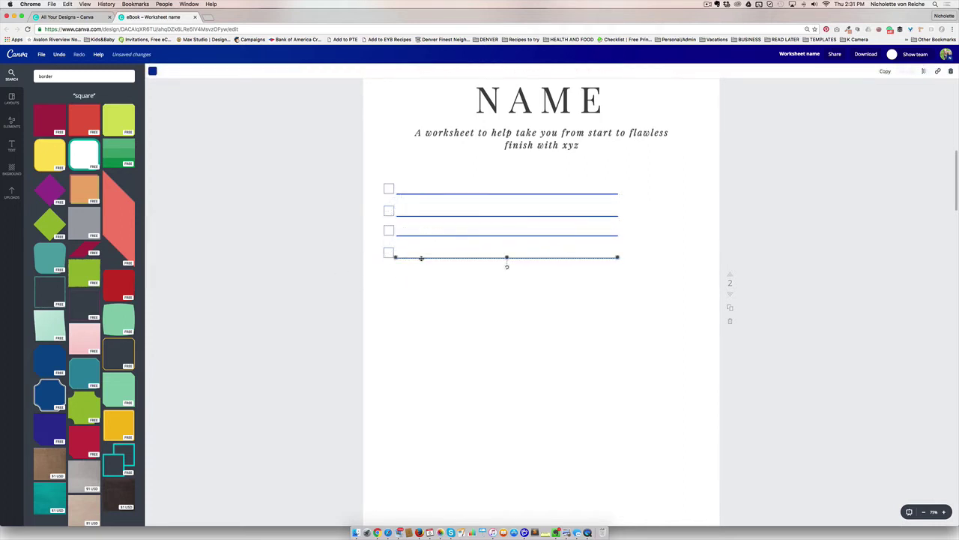
{"action": "left_click", "coordinate": [885, 71]}
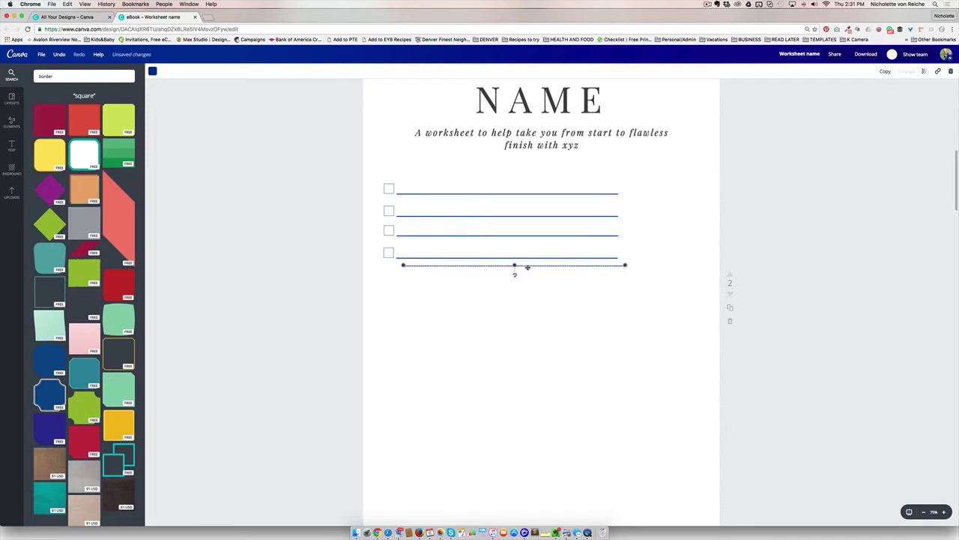
{"action": "left_click", "coordinate": [507, 305]}
{"action": "left_click_drag", "start_coordinate": [559, 265], "coordinate": [538, 287]}
{"action": "left_click_drag", "start_coordinate": [604, 288], "coordinate": [695, 288]}
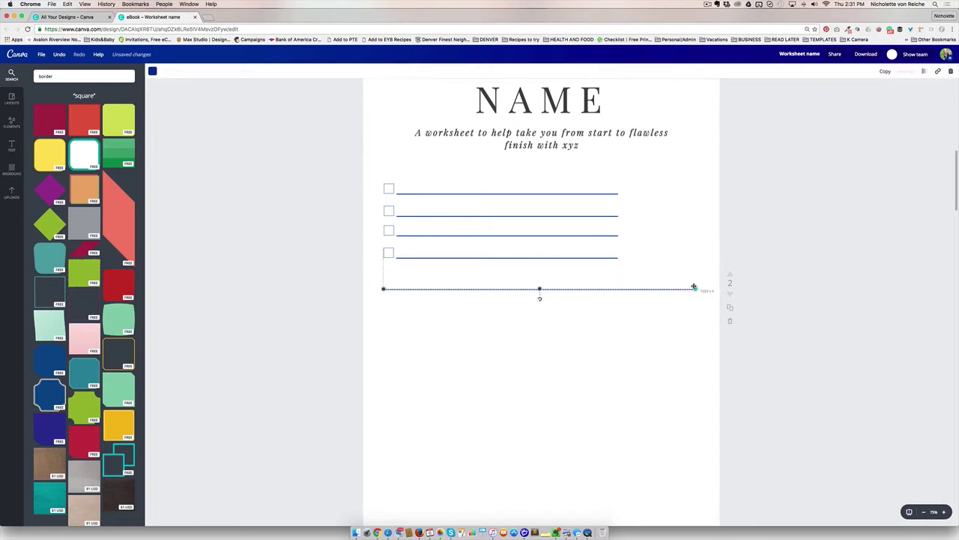
Duplicate the long line twice and align the copies beneath it at even spacing to form three writing lines
{"action": "left_click", "coordinate": [885, 71]}
{"action": "left_click", "coordinate": [535, 304]}
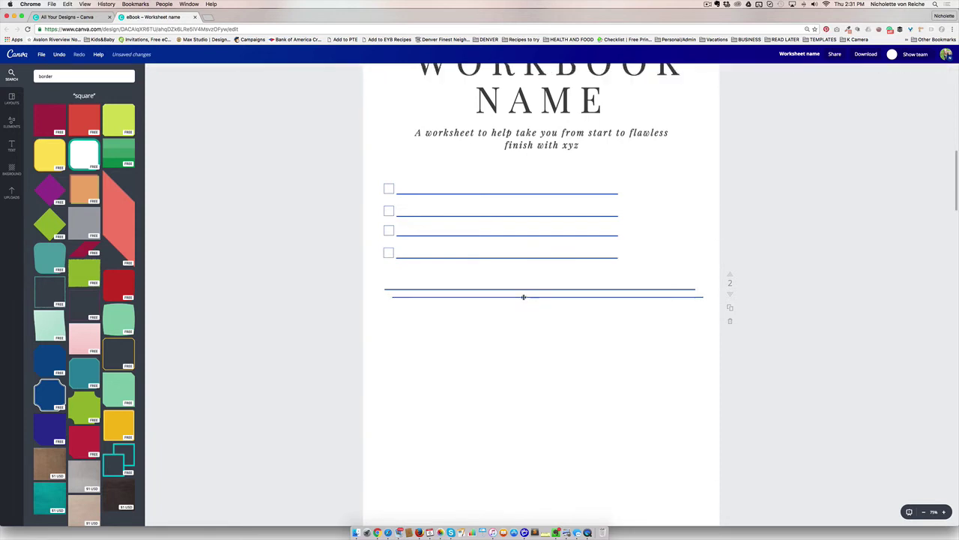
{"action": "left_click_drag", "start_coordinate": [524, 296], "coordinate": [514, 306]}
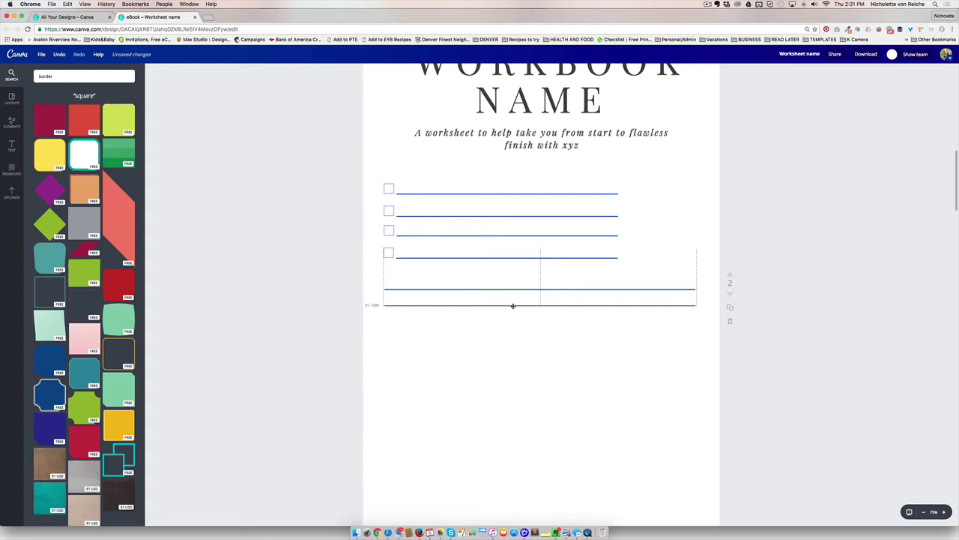
{"action": "left_click_drag", "start_coordinate": [513, 306], "coordinate": [514, 305]}
{"action": "left_click", "coordinate": [885, 71]}
{"action": "left_click_drag", "start_coordinate": [620, 315], "coordinate": [613, 325]}
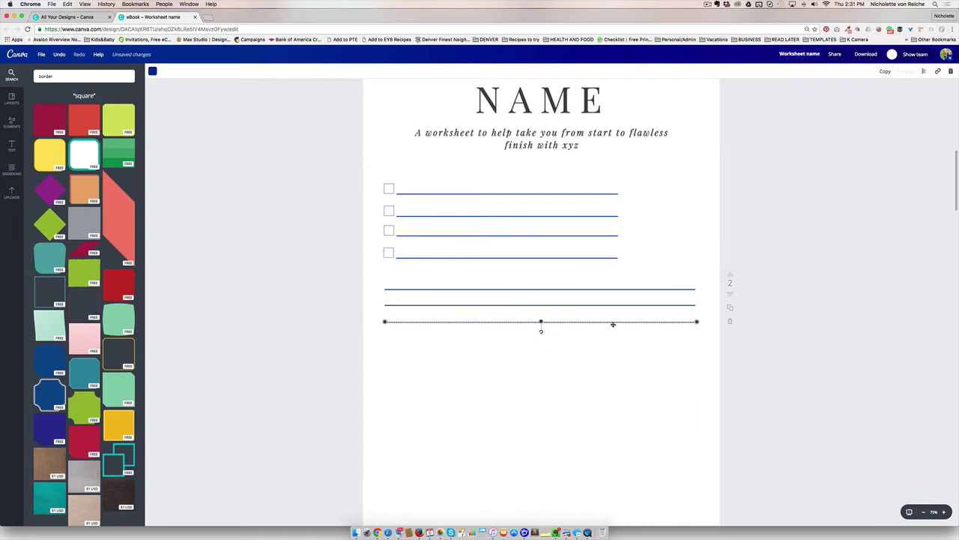
Nudge the third long writing line so its left end is flush with the two lines above it
{"action": "left_click", "coordinate": [614, 345]}
{"action": "left_click_drag", "start_coordinate": [327, 280], "coordinate": [502, 341]}
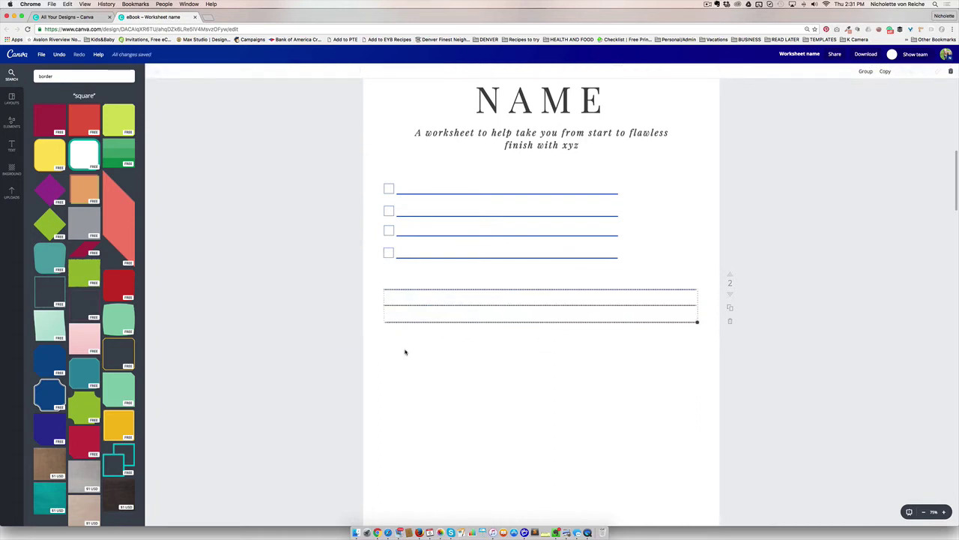
{"action": "left_click", "coordinate": [405, 352]}
{"action": "left_click", "coordinate": [399, 322]}
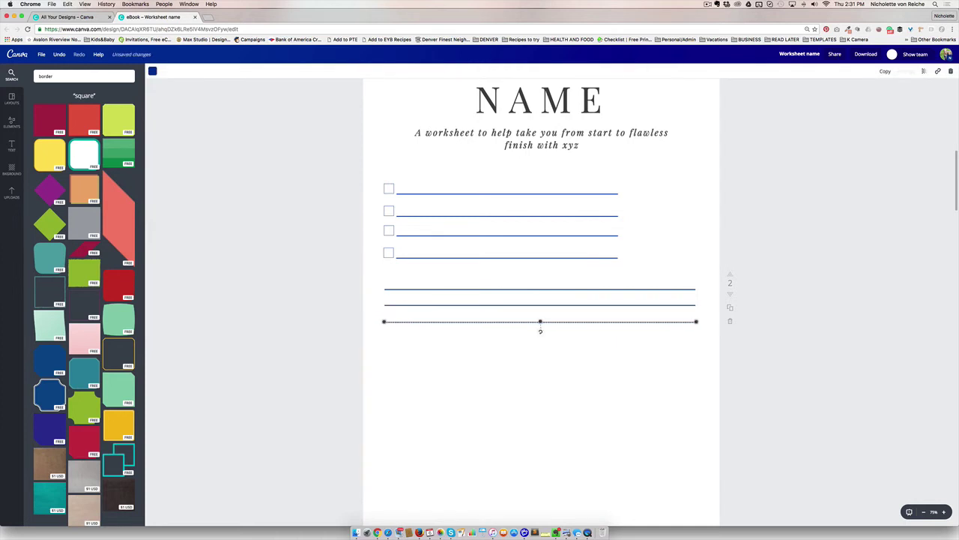
{"action": "left_click", "coordinate": [334, 345]}
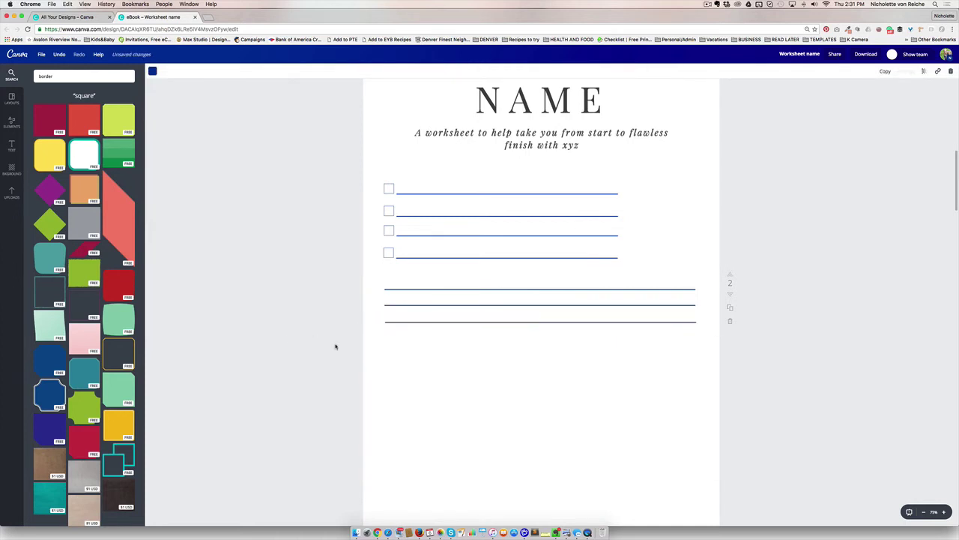
{"action": "left_click", "coordinate": [389, 323]}
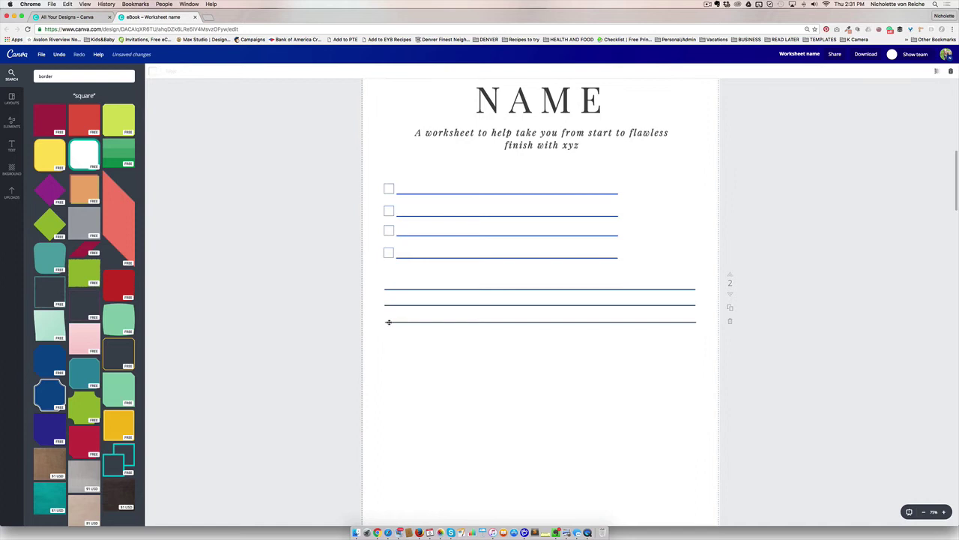
{"action": "left_click_drag", "start_coordinate": [389, 322], "coordinate": [388, 322]}
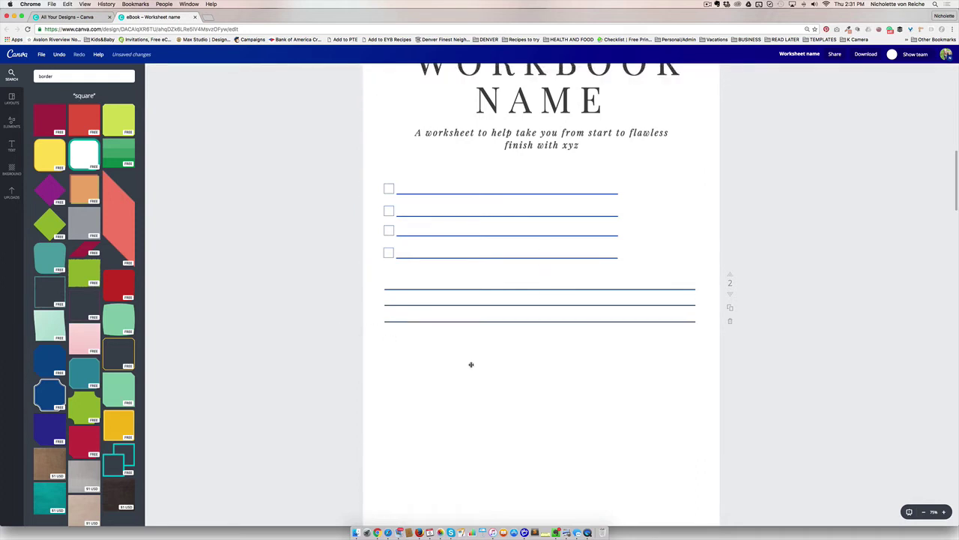
Show the column grid over the page and trim the right ends of the three writing lines to the same grid edge
{"action": "left_click", "coordinate": [924, 513]}
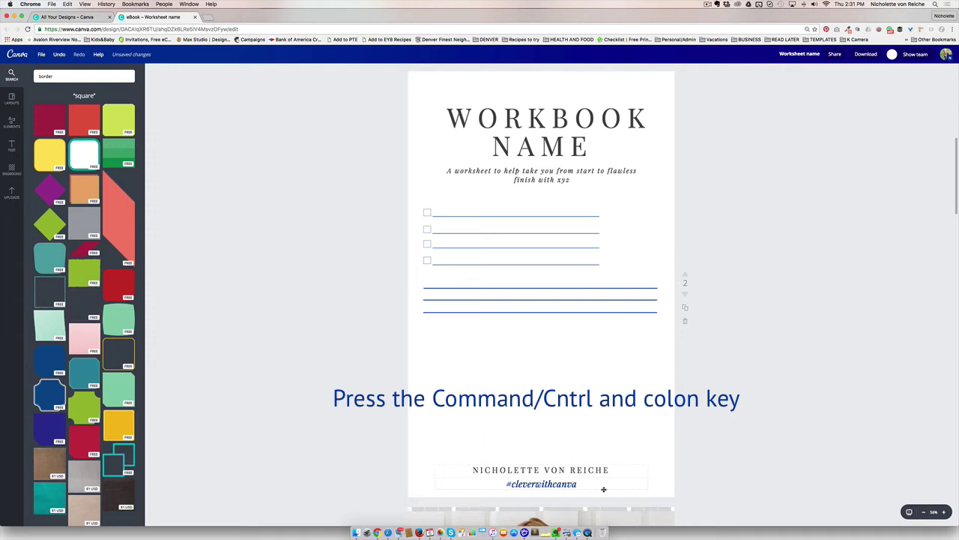
{"action": "key", "text": "super+semicolon"}
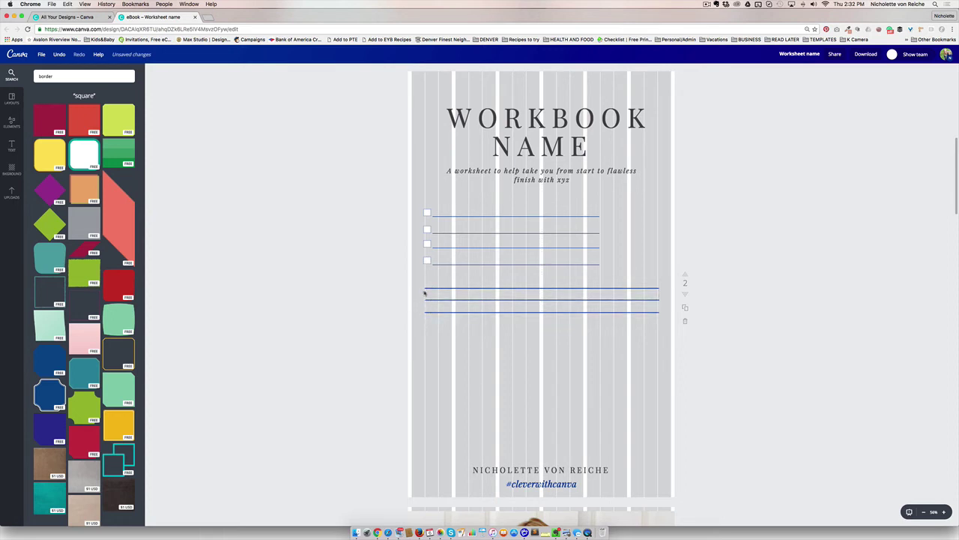
{"action": "left_click", "coordinate": [659, 287]}
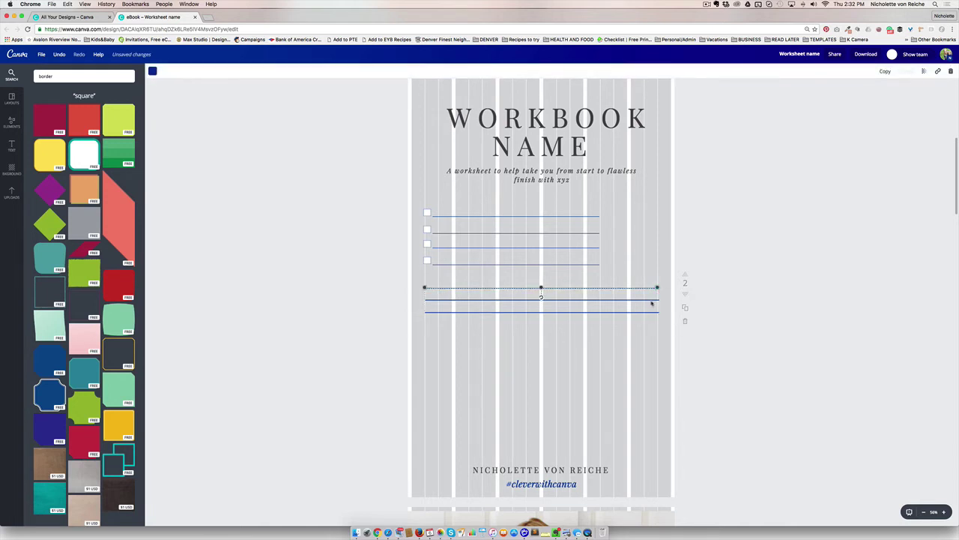
{"action": "left_click", "coordinate": [659, 299]}
{"action": "left_click_drag", "start_coordinate": [659, 300], "coordinate": [656, 300]}
{"action": "left_click", "coordinate": [657, 322]}
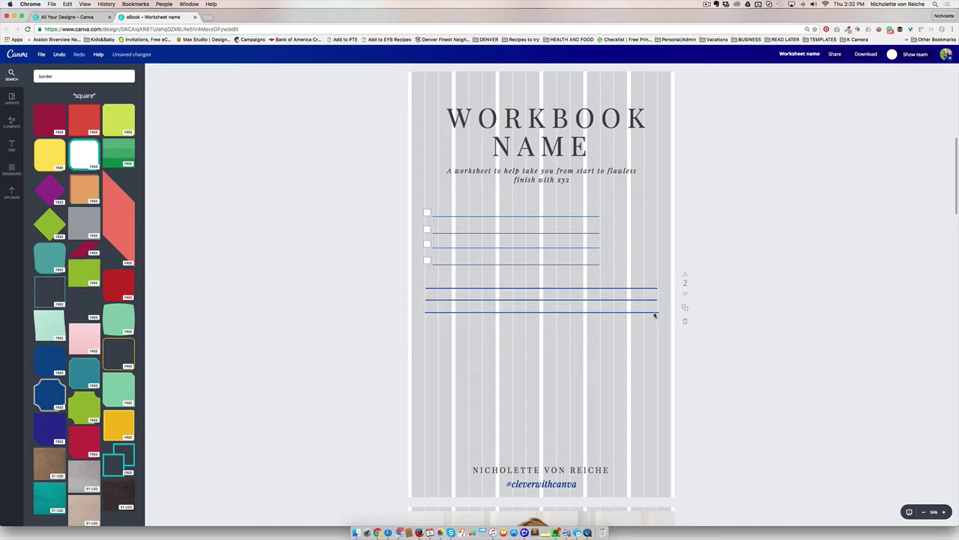
{"action": "left_click", "coordinate": [654, 316]}
{"action": "left_click", "coordinate": [728, 340]}
Select the three writing lines, copy the set and align the copies directly below to make nine lines
{"action": "left_click_drag", "start_coordinate": [350, 282], "coordinate": [706, 356]}
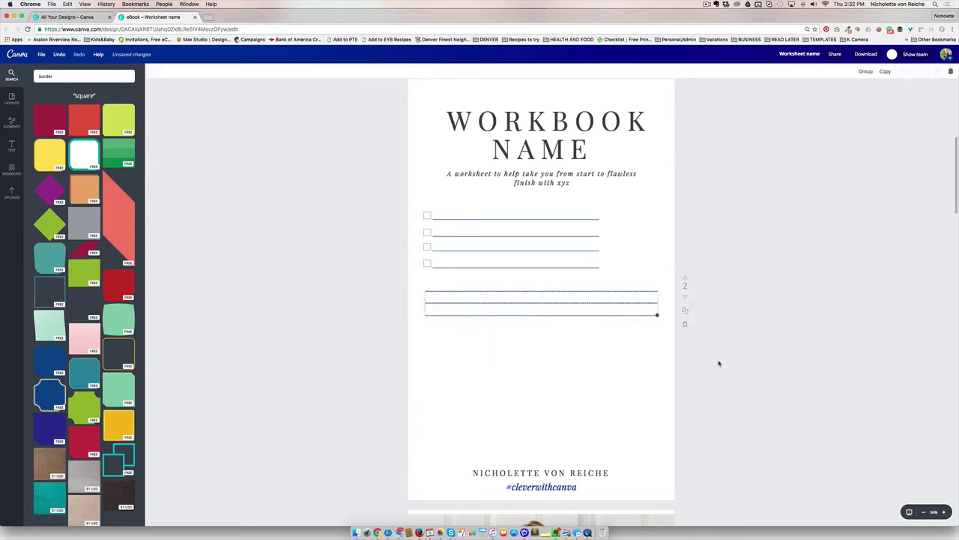
{"action": "left_click", "coordinate": [577, 381]}
{"action": "left_click_drag", "start_coordinate": [350, 285], "coordinate": [734, 338]}
{"action": "left_click", "coordinate": [885, 71]}
{"action": "left_click_drag", "start_coordinate": [600, 313], "coordinate": [592, 342]}
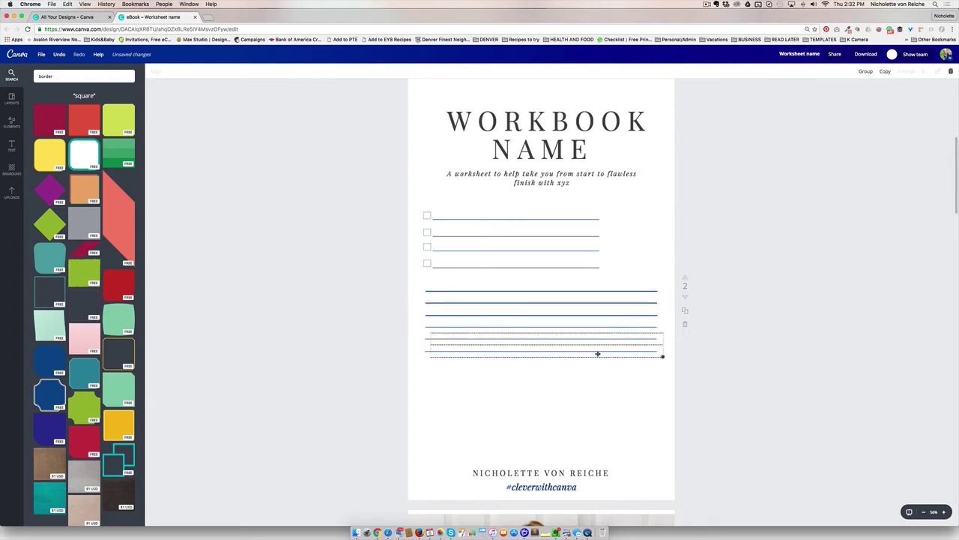
{"action": "left_click_drag", "start_coordinate": [600, 353], "coordinate": [588, 389]}
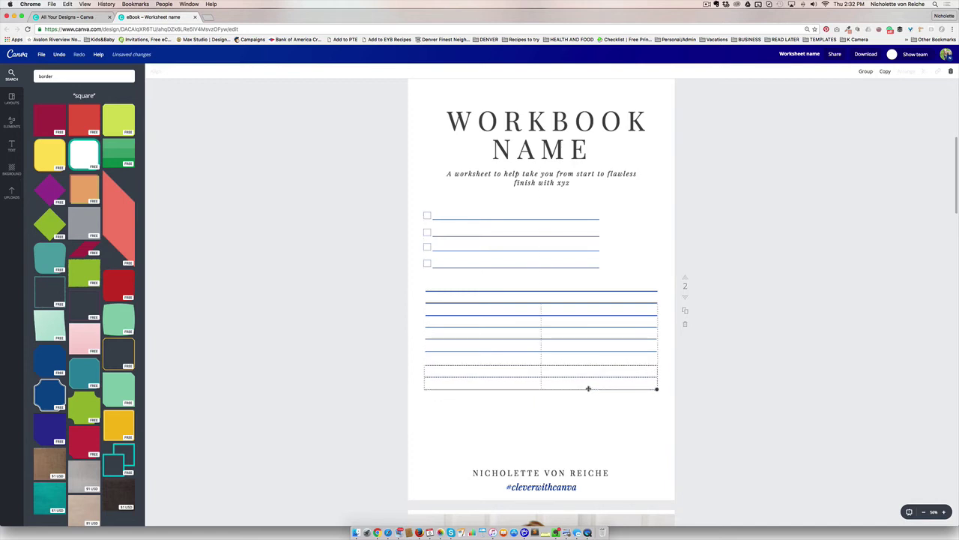
{"action": "left_click", "coordinate": [732, 406]}
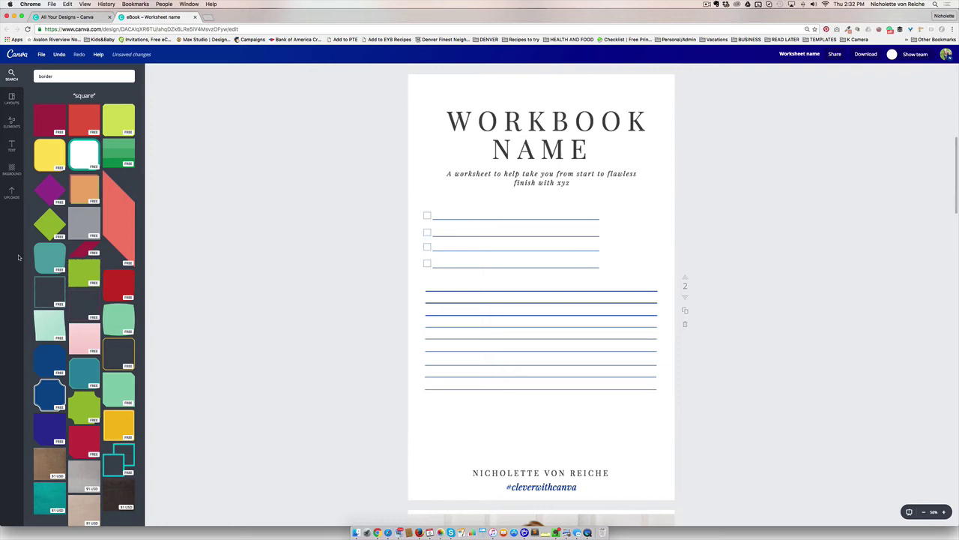
Search the elements for "lines" and place the red circle-ended line beneath the subtitle
{"action": "double_click", "coordinate": [55, 76]}
{"action": "type", "text": "lines"}
{"action": "key", "text": "Return"}
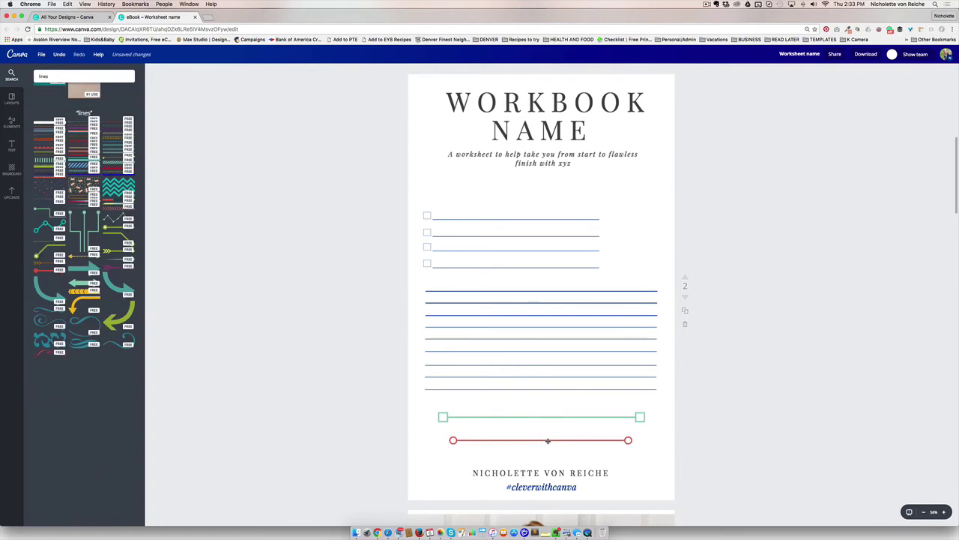
{"action": "left_click_drag", "start_coordinate": [543, 441], "coordinate": [545, 178]}
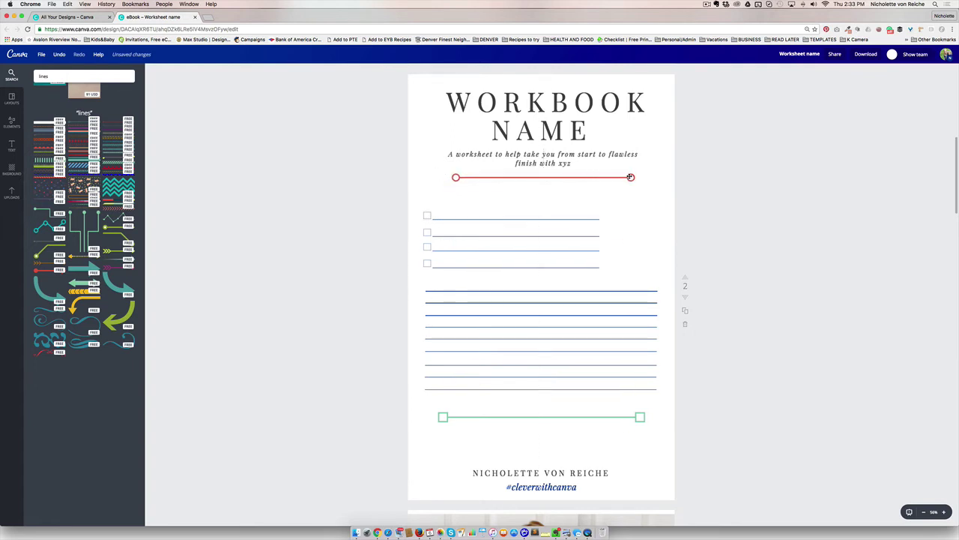
Stretch the red line past both page edges as a full-width divider and recolour it dark blue
{"action": "left_click_drag", "start_coordinate": [630, 177], "coordinate": [718, 177]}
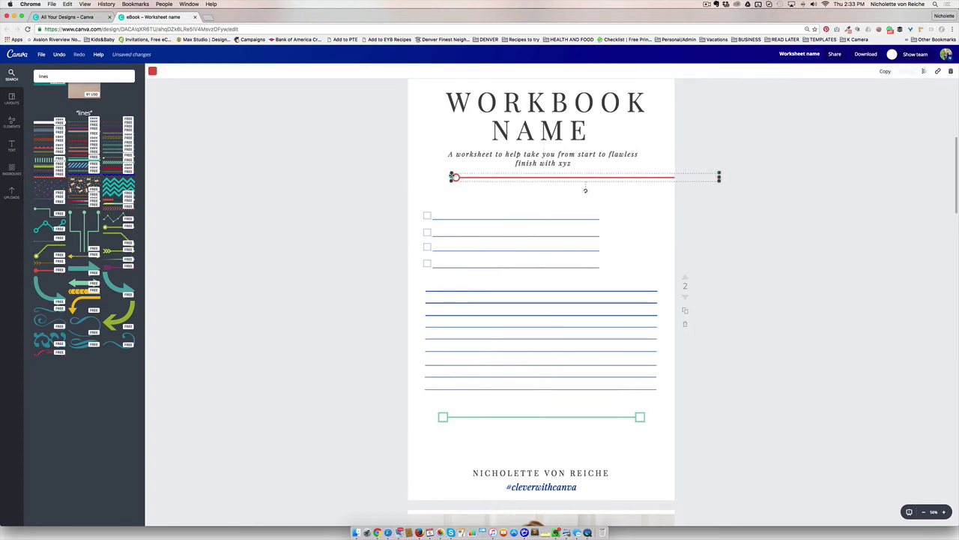
{"action": "left_click_drag", "start_coordinate": [454, 177], "coordinate": [379, 176]}
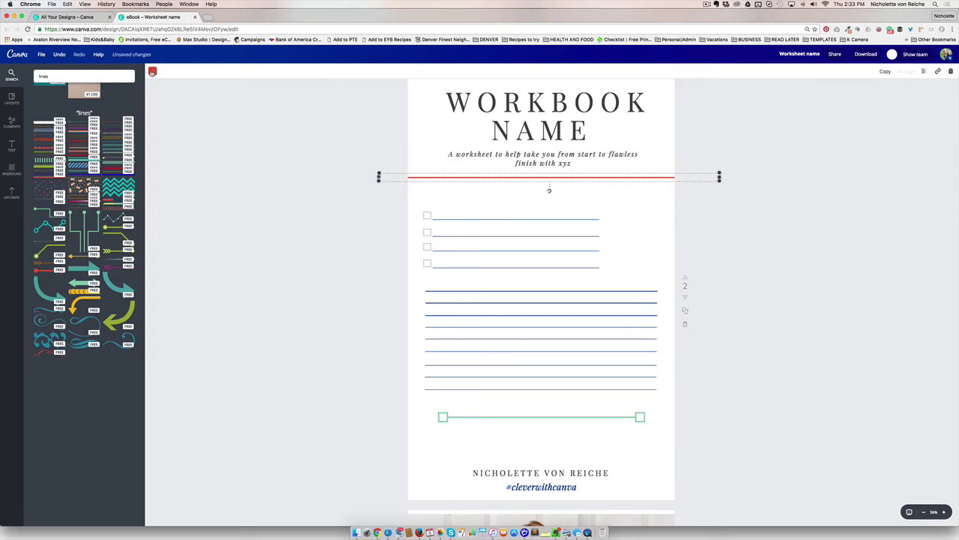
{"action": "left_click", "coordinate": [152, 71]}
{"action": "left_click", "coordinate": [163, 126]}
{"action": "left_click", "coordinate": [743, 207]}
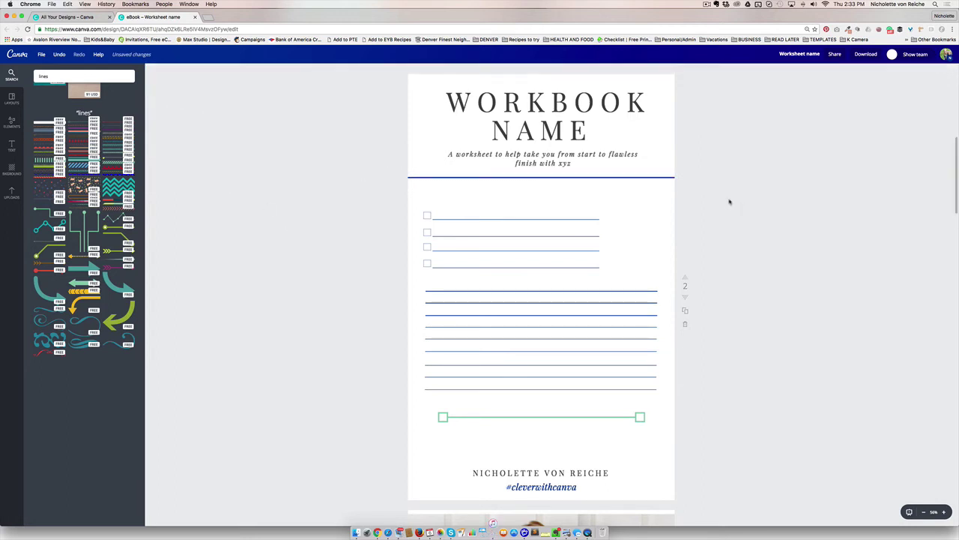
Shorten the blue divider at both ends so it reaches only slightly beyond the page edges
{"action": "left_click", "coordinate": [545, 178]}
{"action": "left_click", "coordinate": [685, 210]}
{"action": "left_click", "coordinate": [584, 177]}
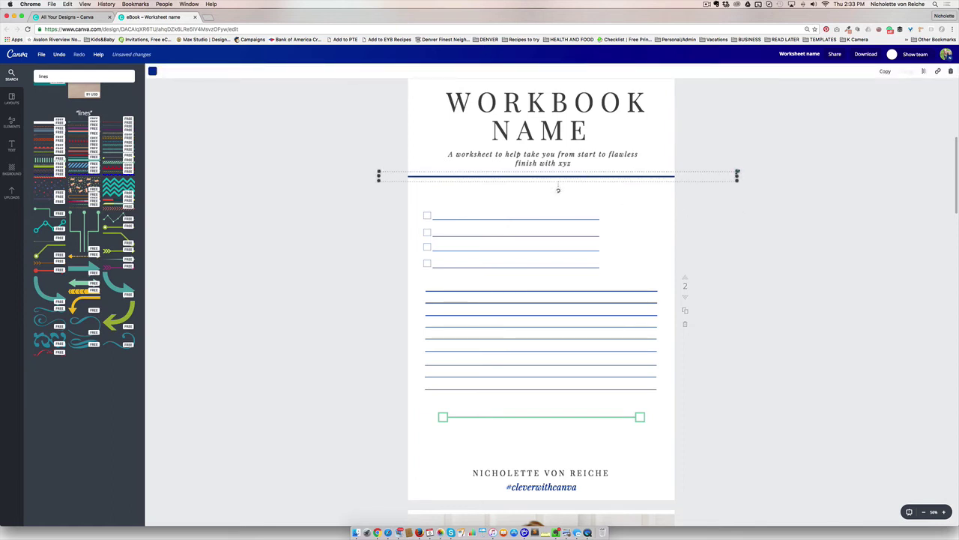
{"action": "left_click_drag", "start_coordinate": [737, 176], "coordinate": [685, 177]}
{"action": "left_click_drag", "start_coordinate": [379, 176], "coordinate": [399, 175]}
Thicken the topmost long writing line and shift it slightly down
{"action": "left_click", "coordinate": [478, 291]}
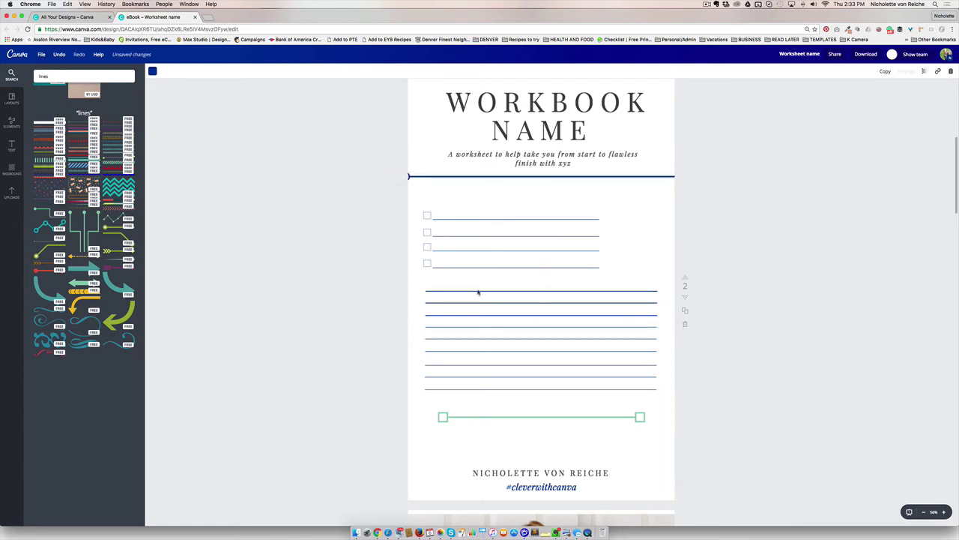
{"action": "mouse_move", "coordinate": [540, 289]}
{"action": "left_mouse_down"}
{"action": "mouse_move", "coordinate": [544, 267]}
{"action": "mouse_move", "coordinate": [542, 296]}
{"action": "left_mouse_up"}
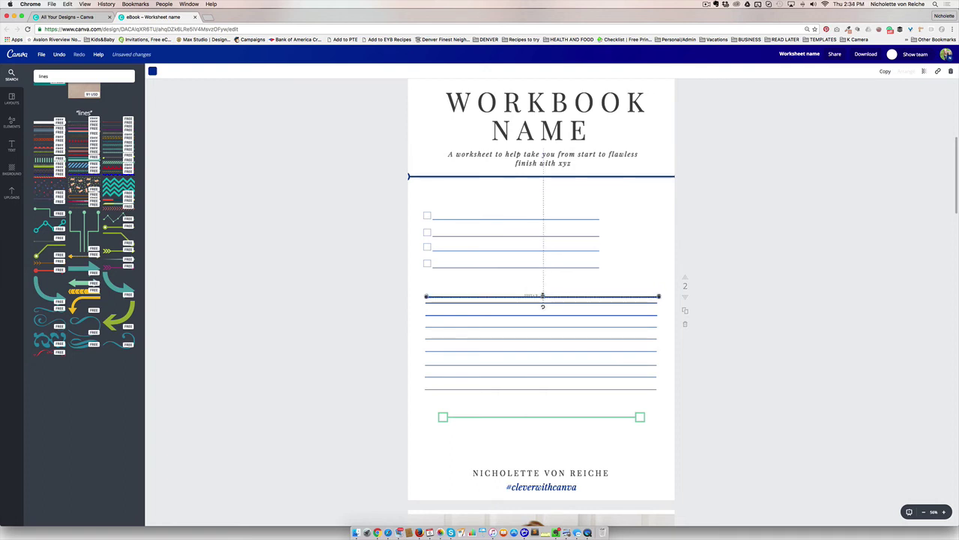
{"action": "left_click", "coordinate": [505, 210]}
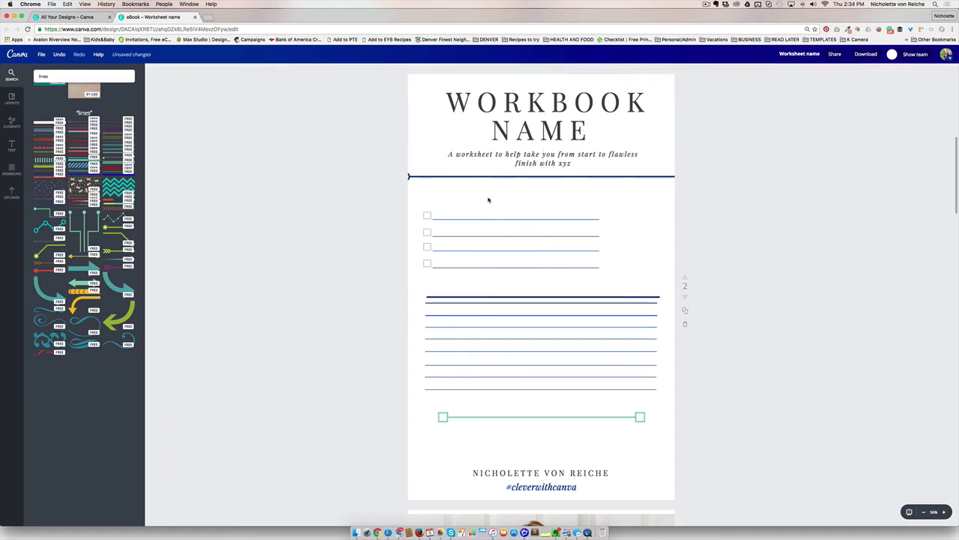
Add a body text box and place it between the blue divider and the first checkbox row
{"action": "key", "text": "t"}
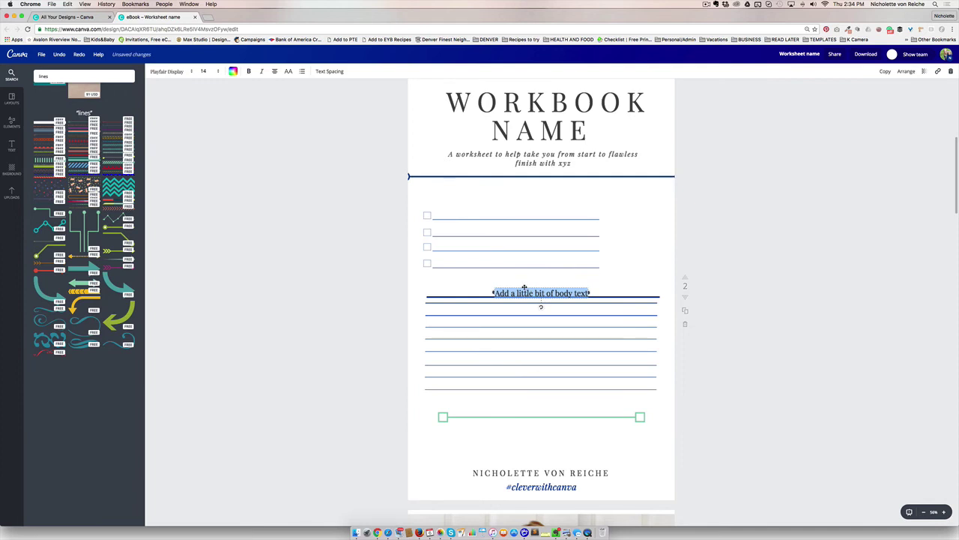
{"action": "left_click_drag", "start_coordinate": [524, 288], "coordinate": [525, 188]}
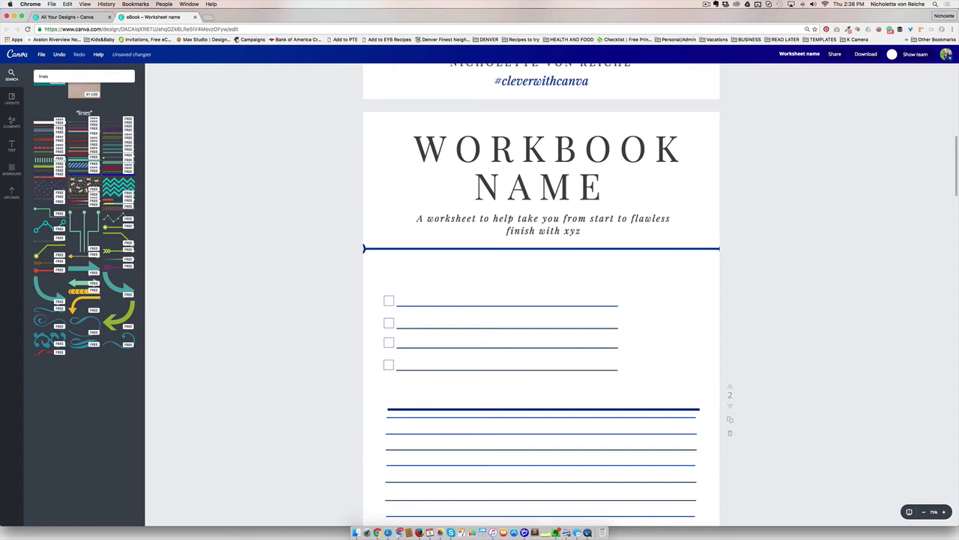
{"action": "left_click", "coordinate": [368, 248]}
{"action": "key", "text": "t"}
{"action": "left_click_drag", "start_coordinate": [541, 419], "coordinate": [536, 289]}
Replace the placeholder text with a row of dashes followed by underscores and widen the text box on both sides
{"action": "key", "text": "super+a"}
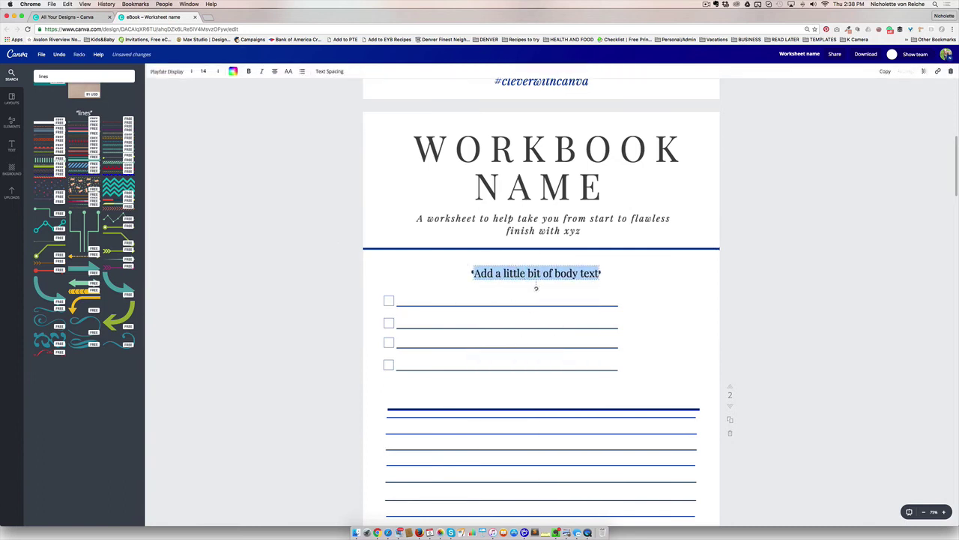
{"action": "type", "text": "-------_"}
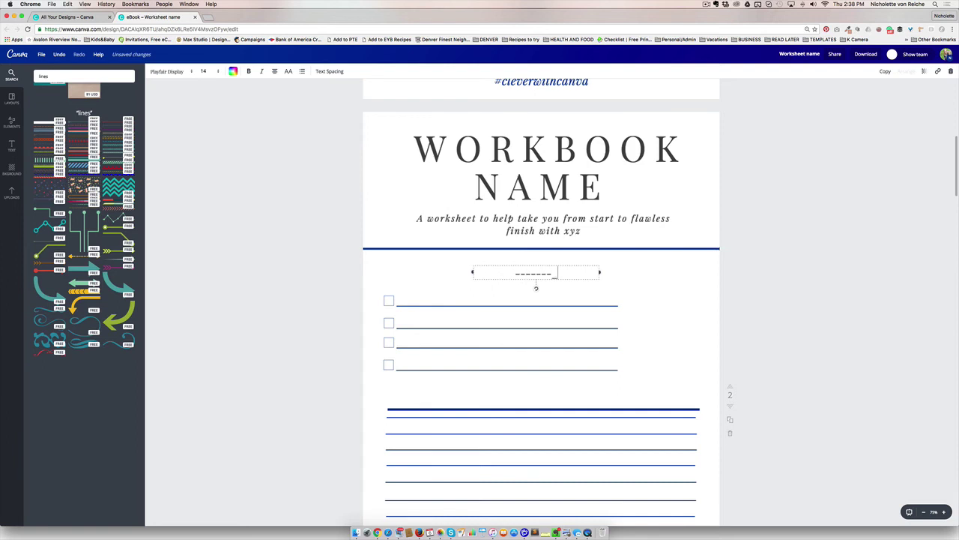
{"action": "type", "text": "______________"}
{"action": "left_click_drag", "start_coordinate": [510, 272], "coordinate": [649, 271]}
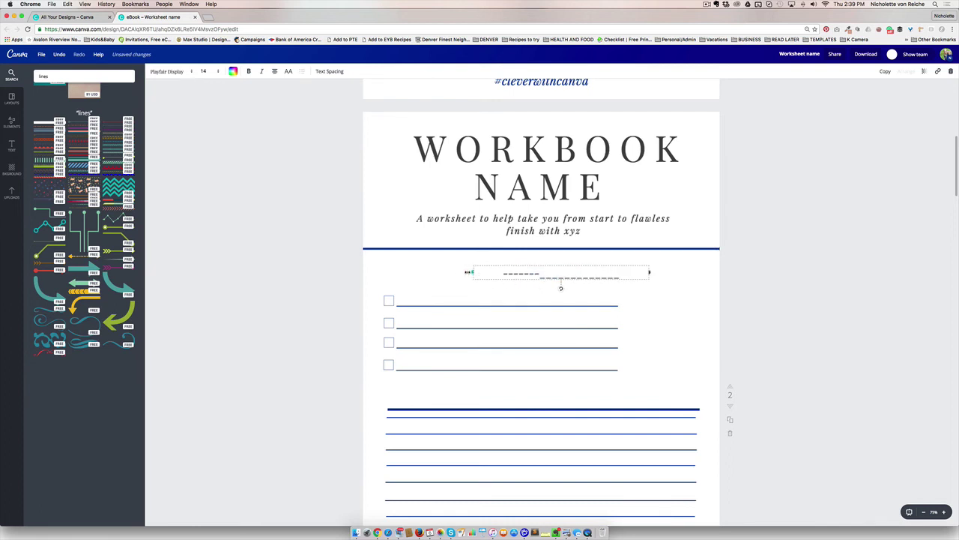
{"action": "left_click_drag", "start_coordinate": [468, 272], "coordinate": [411, 272]}
Change the font of the dash and underscore text to Abril Fatface
{"action": "left_click_drag", "start_coordinate": [592, 273], "coordinate": [436, 274]}
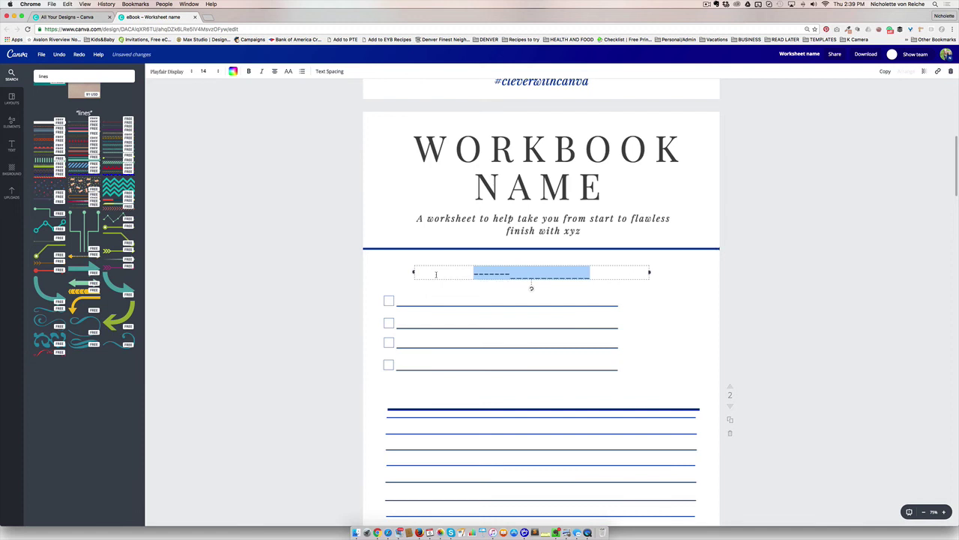
{"action": "left_click", "coordinate": [166, 73]}
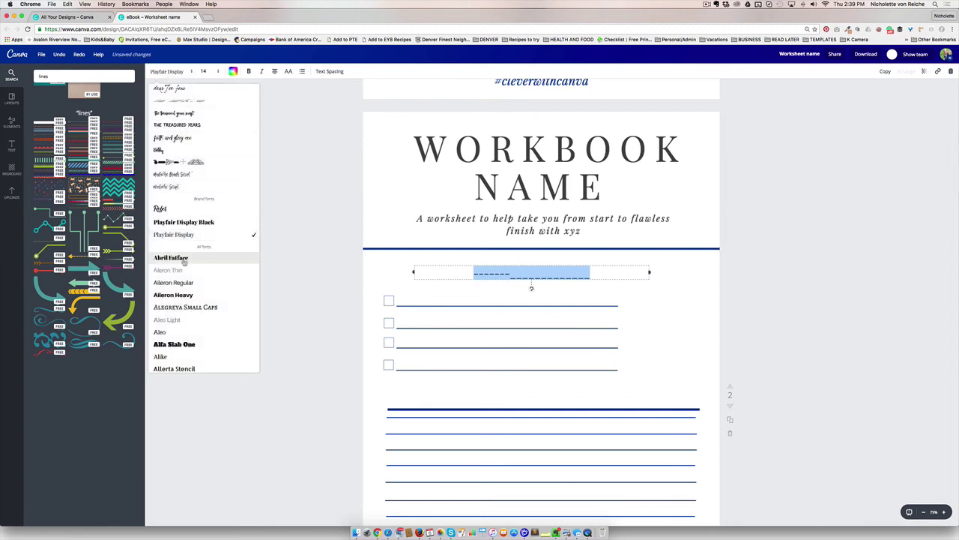
{"action": "scroll", "coordinate": [184, 262], "scroll_direction": "down", "scroll_amount": 3}
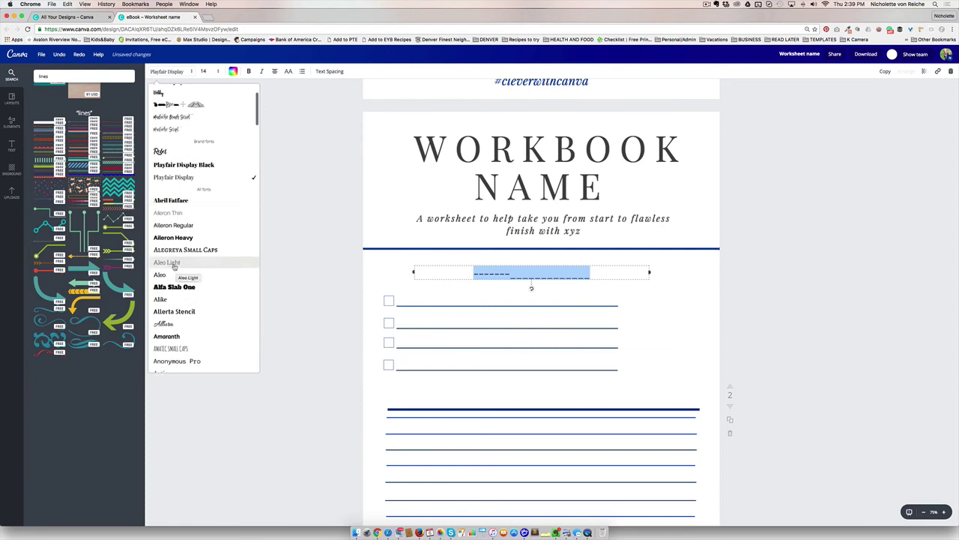
{"action": "left_click", "coordinate": [187, 196]}
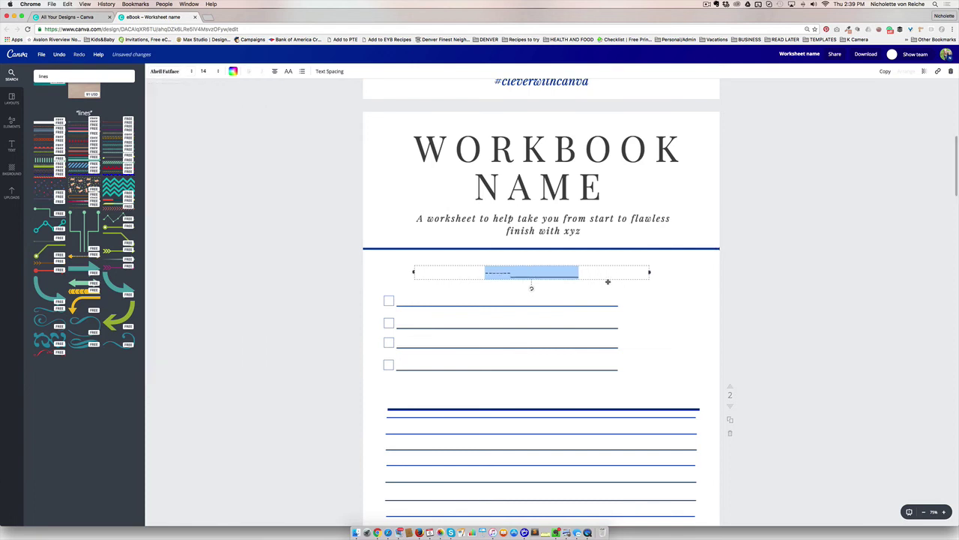
{"action": "key", "text": "super+z"}
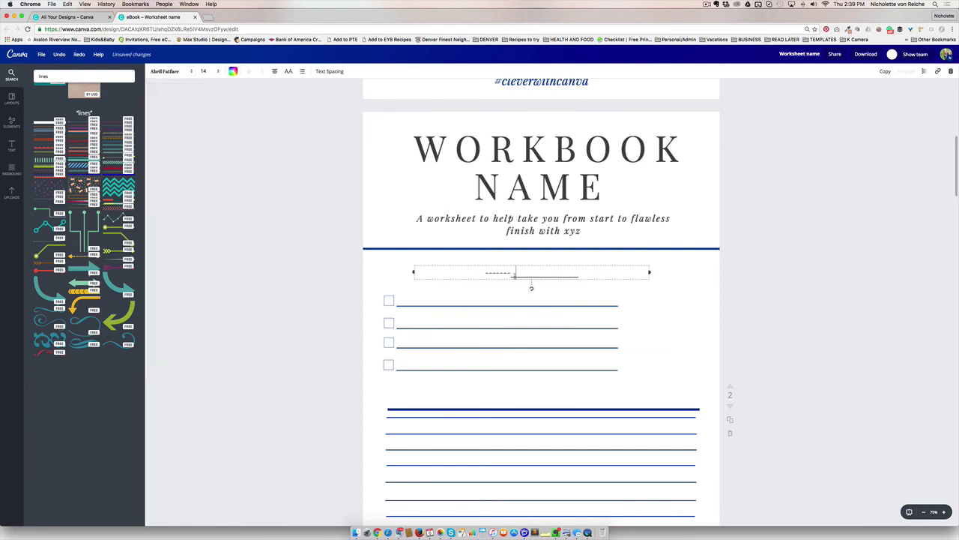
Delete the dashes, extend the text with more underscores into one continuous line and narrow the text box around it
{"action": "left_click_drag", "start_coordinate": [514, 274], "coordinate": [463, 273]}
{"action": "key", "text": "BackSpace"}
{"action": "type", "text": "_________________________"}
{"action": "left_click_drag", "start_coordinate": [651, 272], "coordinate": [603, 278]}
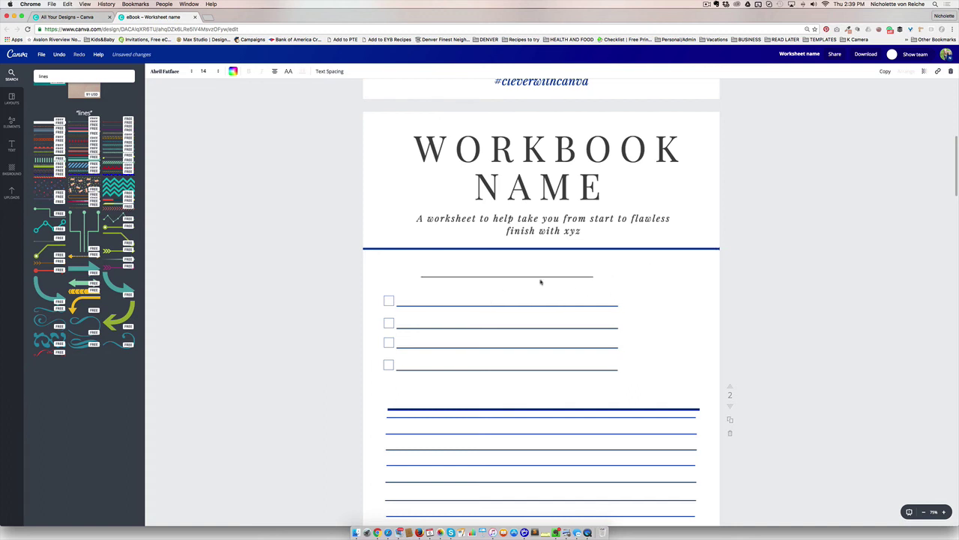
Move the underscore line just above the first checkbox row, flush with the checkbox lines, and extend it to their length
{"action": "left_click_drag", "start_coordinate": [540, 280], "coordinate": [513, 286]}
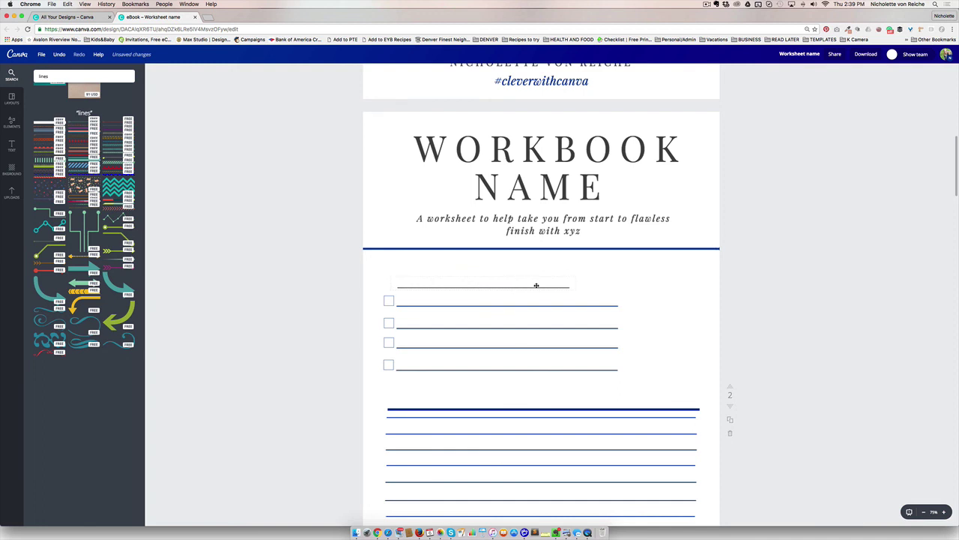
{"action": "left_click_drag", "start_coordinate": [576, 282], "coordinate": [626, 281]}
{"action": "left_click_drag", "start_coordinate": [508, 300], "coordinate": [508, 299]}
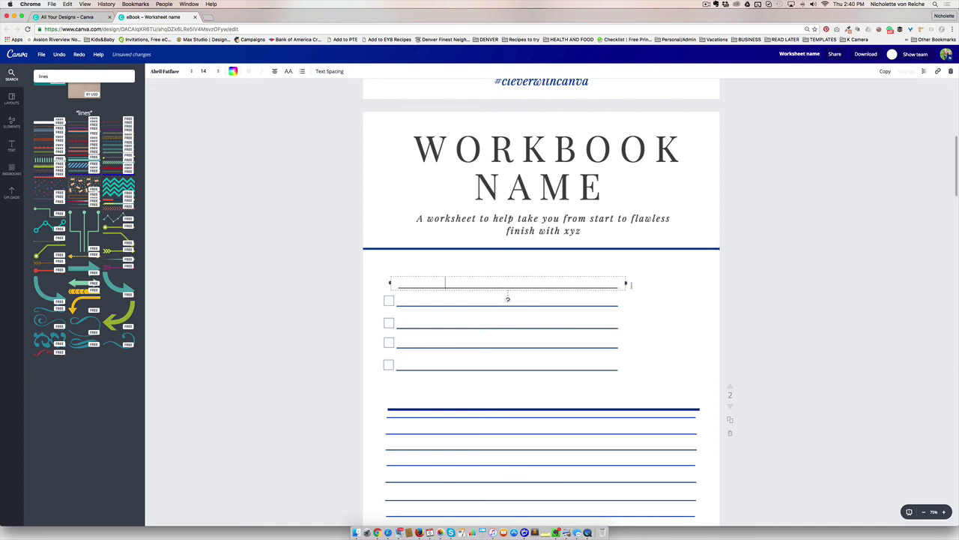
Lengthen the first checkbox row's line slightly to match the right end of the underscore line above, keeping it thin
{"action": "left_click", "coordinate": [398, 285]}
{"action": "left_click", "coordinate": [558, 305]}
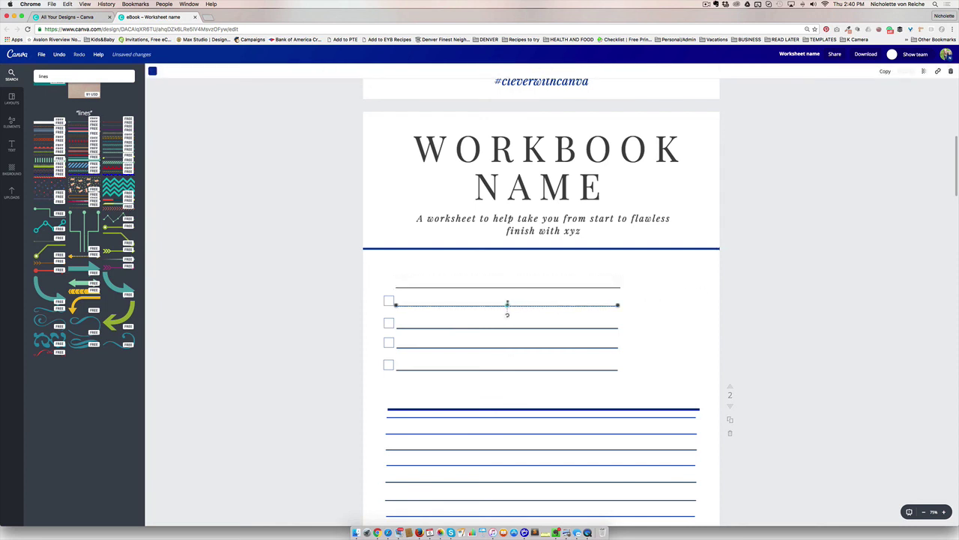
{"action": "left_click_drag", "start_coordinate": [507, 305], "coordinate": [507, 301]}
{"action": "mouse_move", "coordinate": [619, 308]}
{"action": "left_mouse_down"}
{"action": "mouse_move", "coordinate": [678, 310]}
{"action": "mouse_move", "coordinate": [554, 310]}
{"action": "mouse_move", "coordinate": [621, 307]}
{"action": "left_mouse_up"}
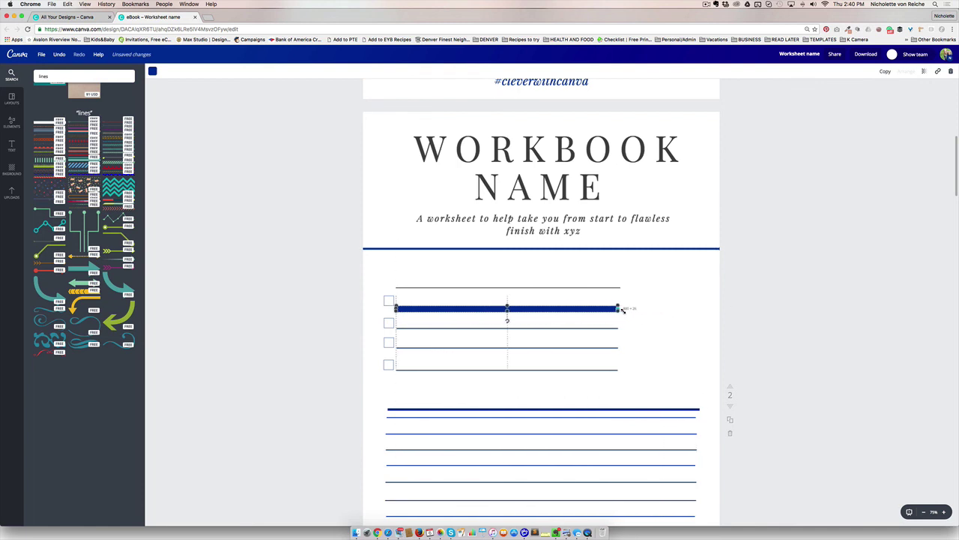
{"action": "left_click_drag", "start_coordinate": [509, 313], "coordinate": [509, 308]}
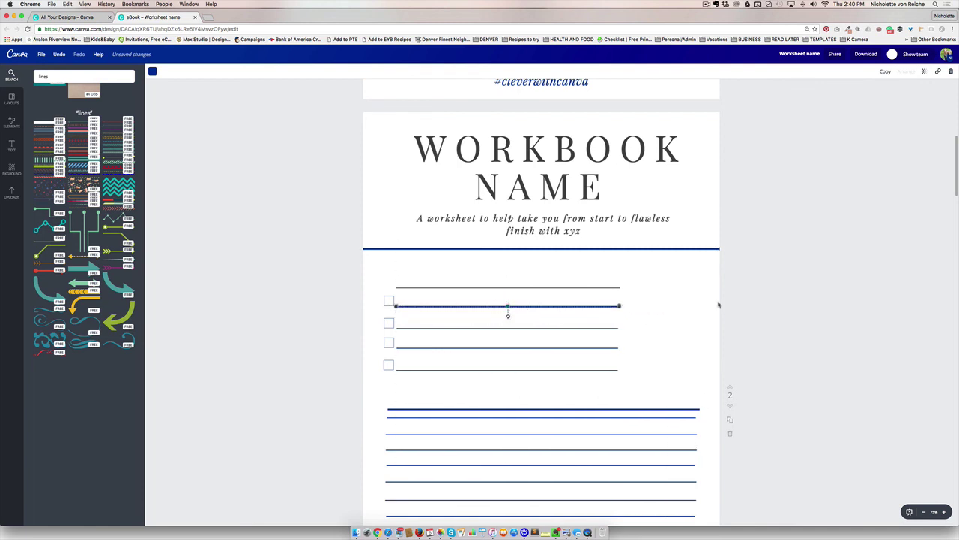
Select the blue header divider line beneath the worksheet subtitle
{"action": "left_click", "coordinate": [459, 284]}
{"action": "left_click", "coordinate": [541, 249]}
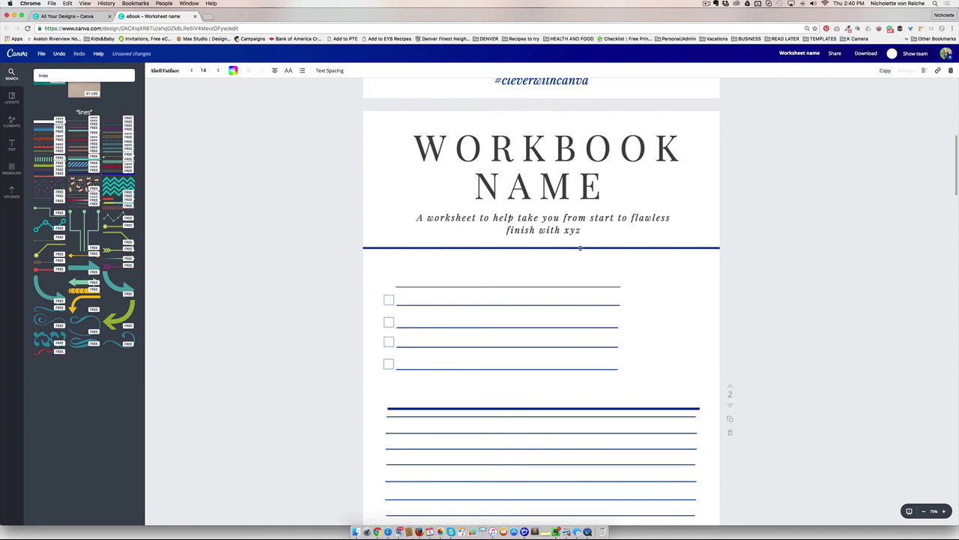
{"action": "left_click", "coordinate": [752, 259]}
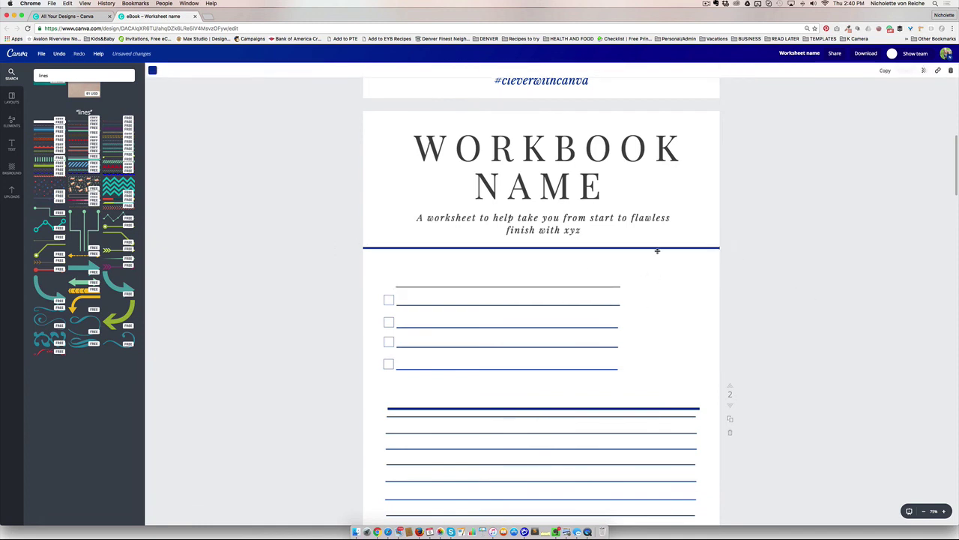
{"action": "left_click", "coordinate": [635, 248]}
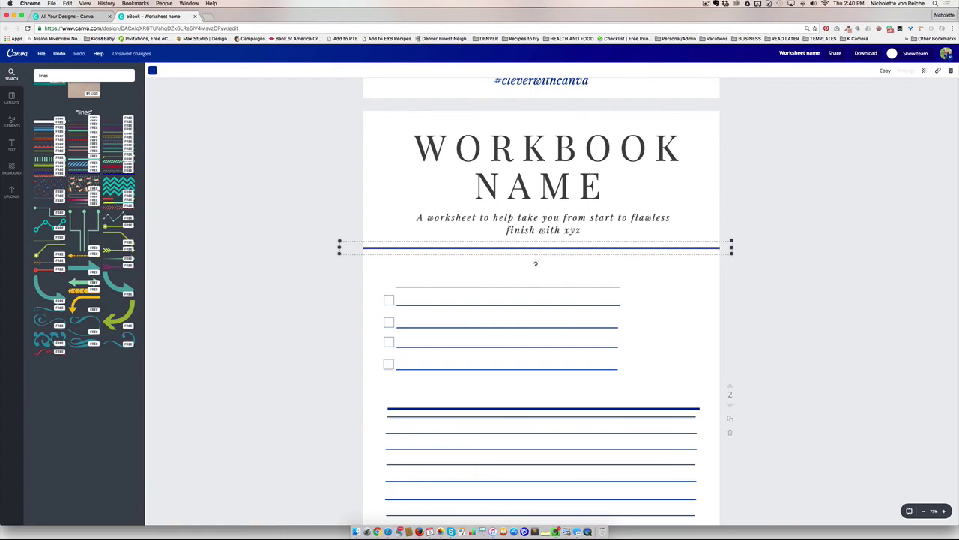